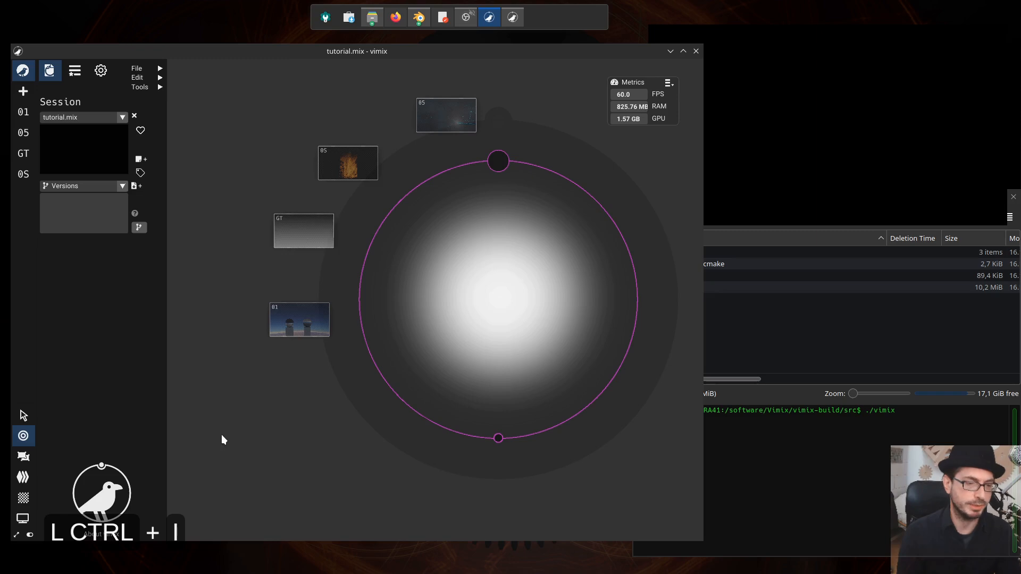
Move the 01 source to the centre of the circle in the Mixing view
{"action": "key", "text": "F3"}
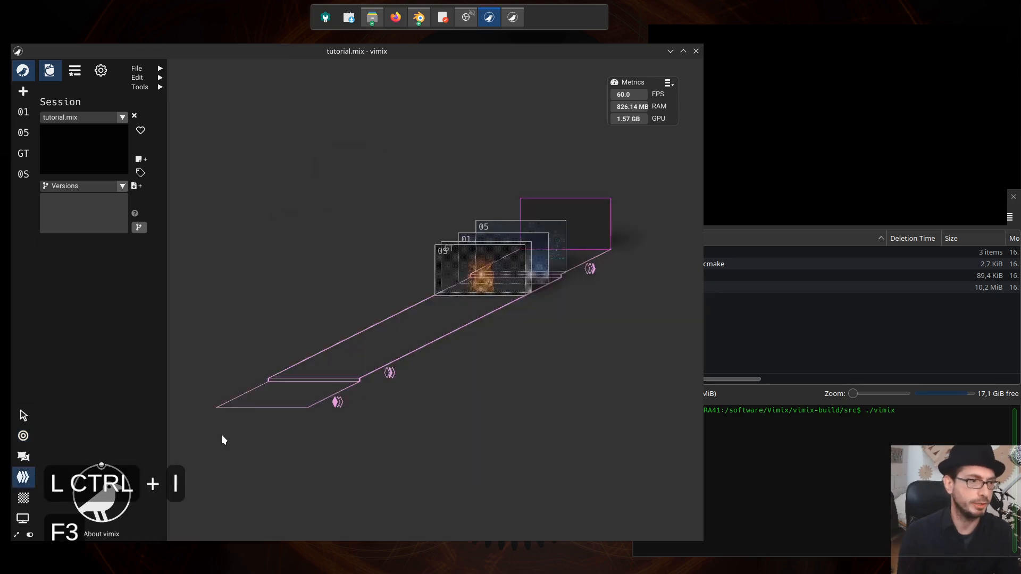
{"action": "key", "text": "F2"}
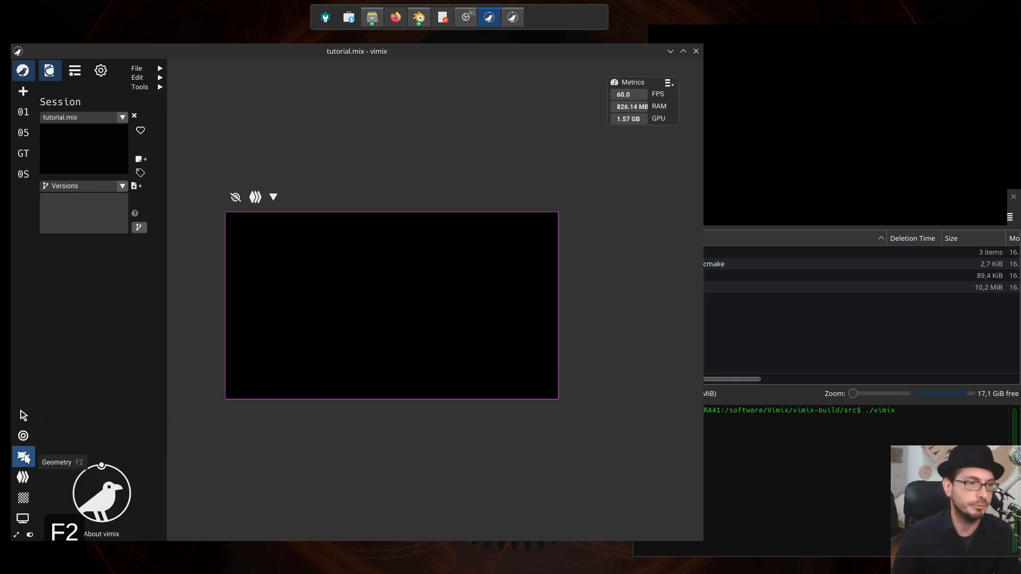
{"action": "key", "text": "F1"}
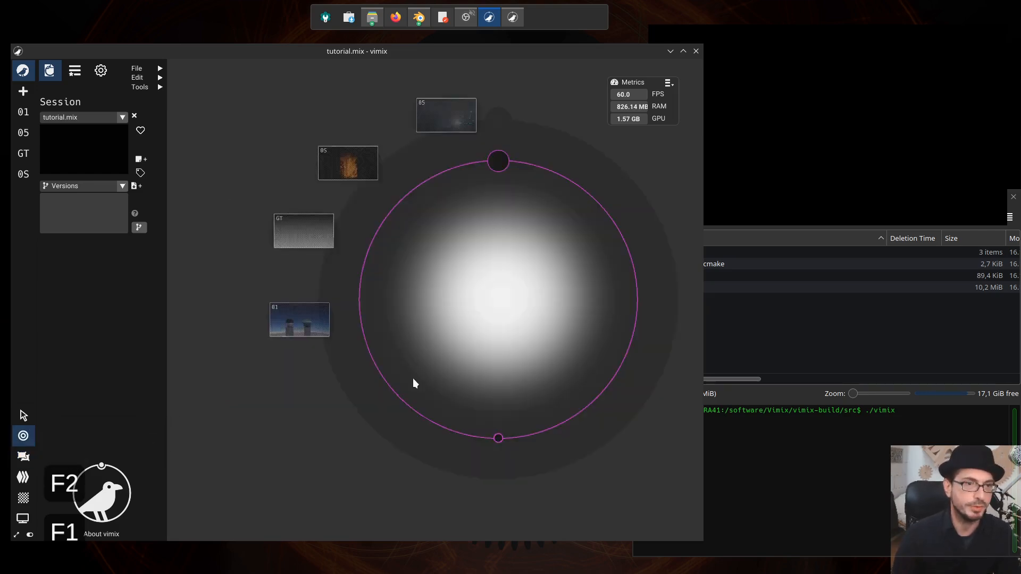
{"action": "left_click_drag", "start_coordinate": [301, 320], "coordinate": [500, 292]}
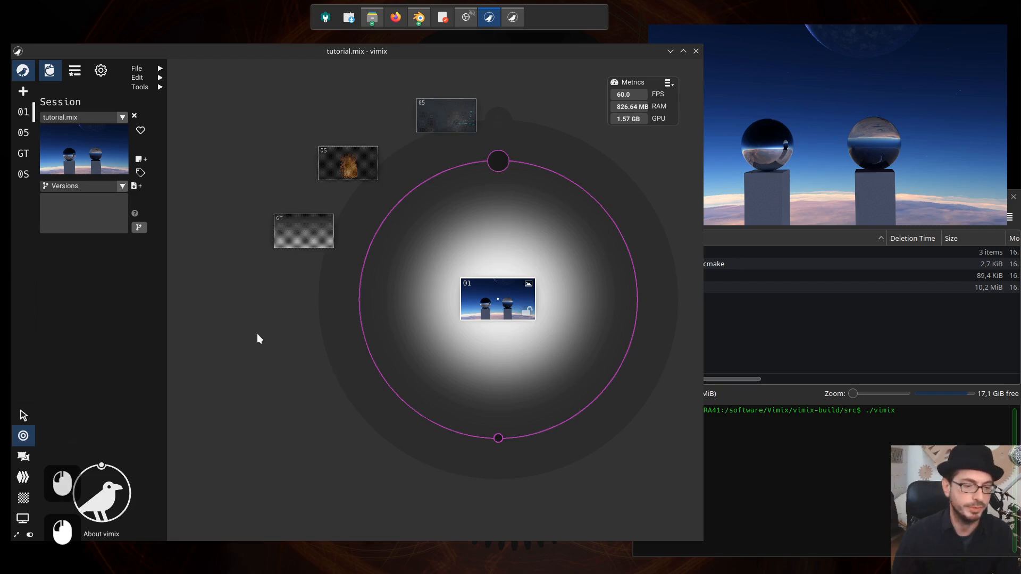
In the Geometry view, shrink the 01 source to about half size and reset its shape
{"action": "key", "text": "F2"}
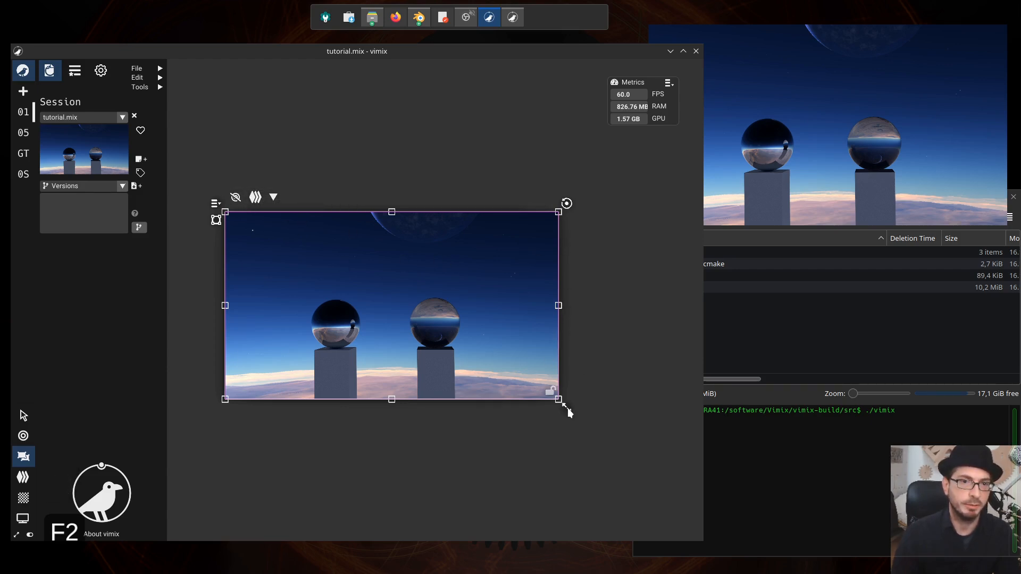
{"action": "left_click_drag", "start_coordinate": [565, 407], "coordinate": [484, 376]}
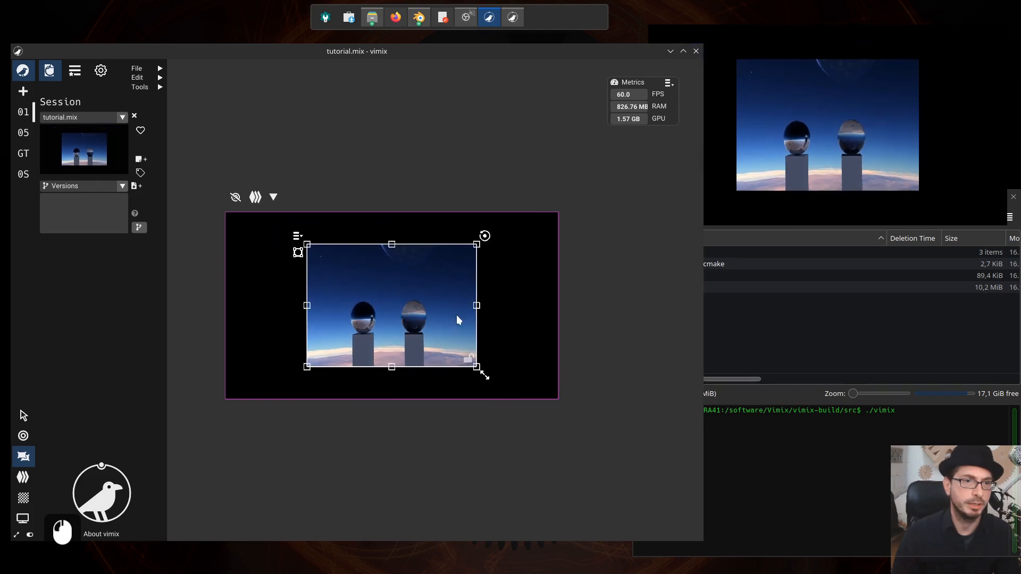
{"action": "left_click", "coordinate": [301, 239]}
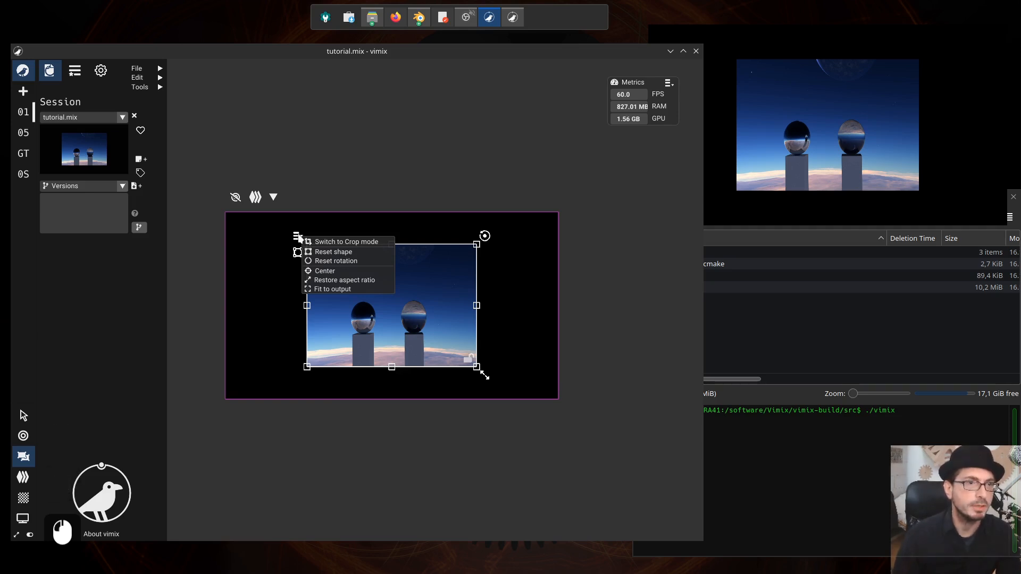
{"action": "left_click", "coordinate": [338, 253]}
Squash the 01 source into a wide, flat frame, shift it towards the output's upper-left corner and center it again
{"action": "left_click_drag", "start_coordinate": [567, 409], "coordinate": [512, 359]}
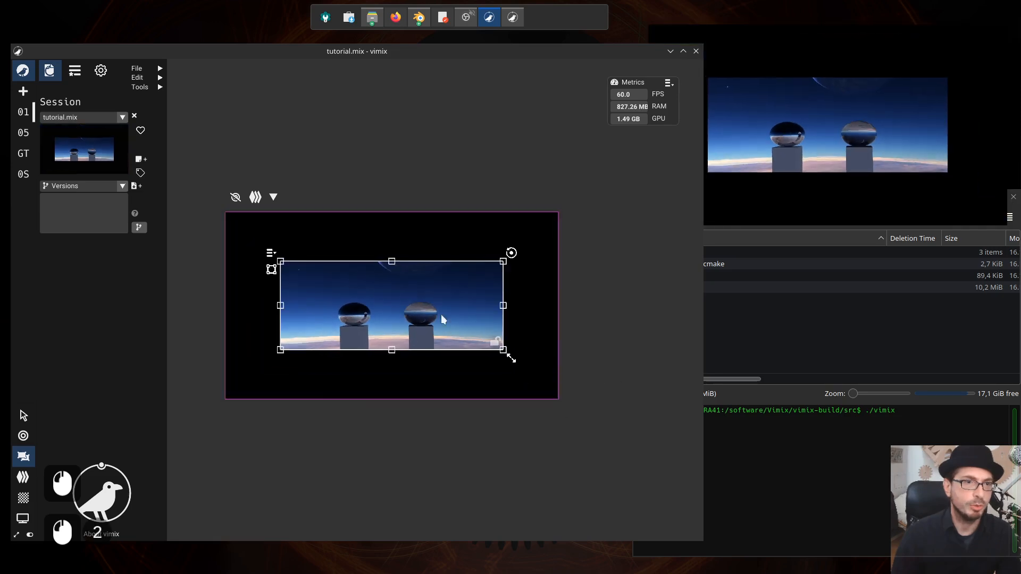
{"action": "left_click", "coordinate": [269, 254]}
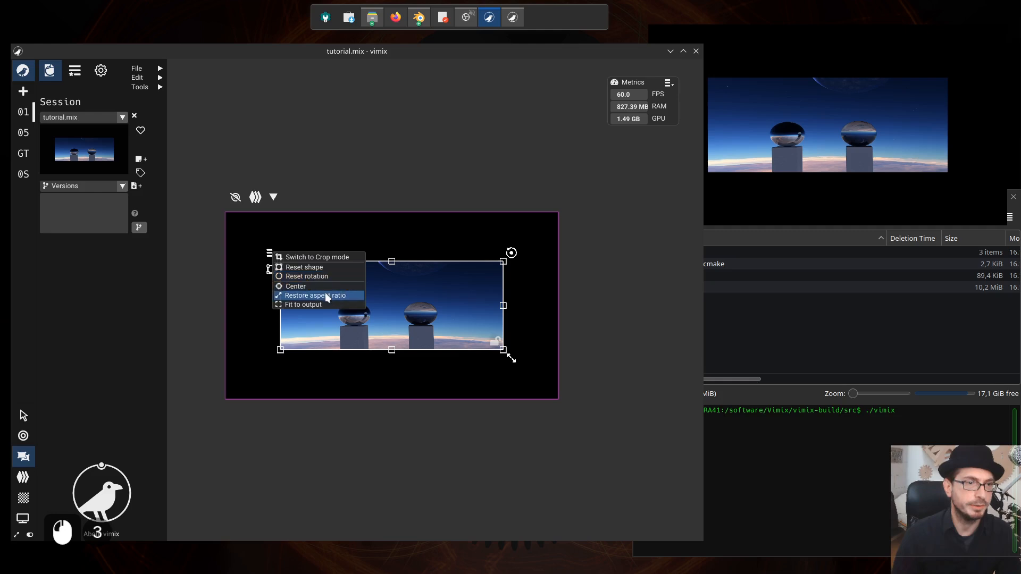
{"action": "left_click", "coordinate": [308, 288]}
{"action": "left_click_drag", "start_coordinate": [400, 314], "coordinate": [351, 298]}
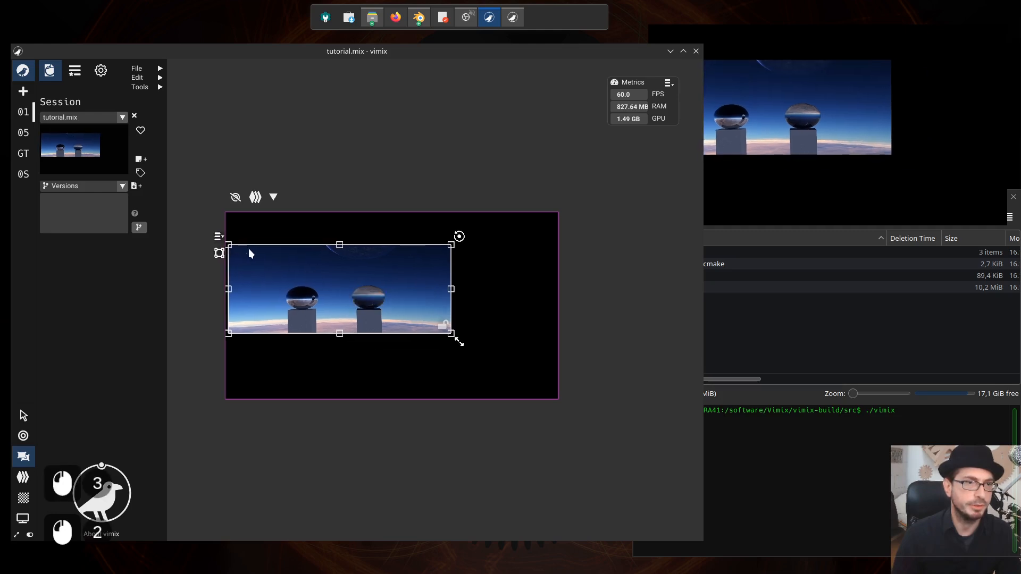
{"action": "left_click", "coordinate": [222, 238]}
{"action": "left_click", "coordinate": [251, 272]}
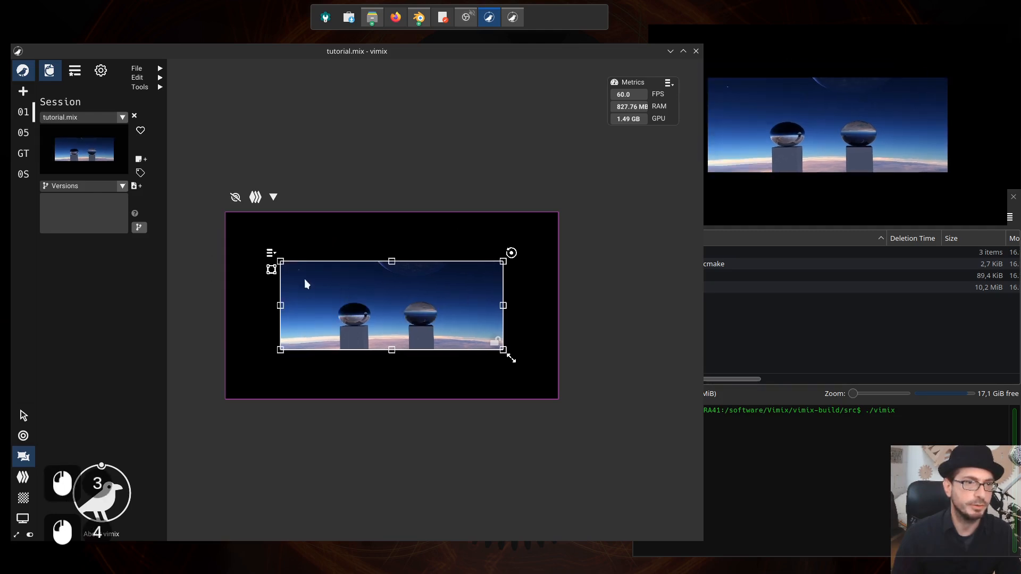
Fit the 01 source to the output
{"action": "left_click", "coordinate": [271, 253]}
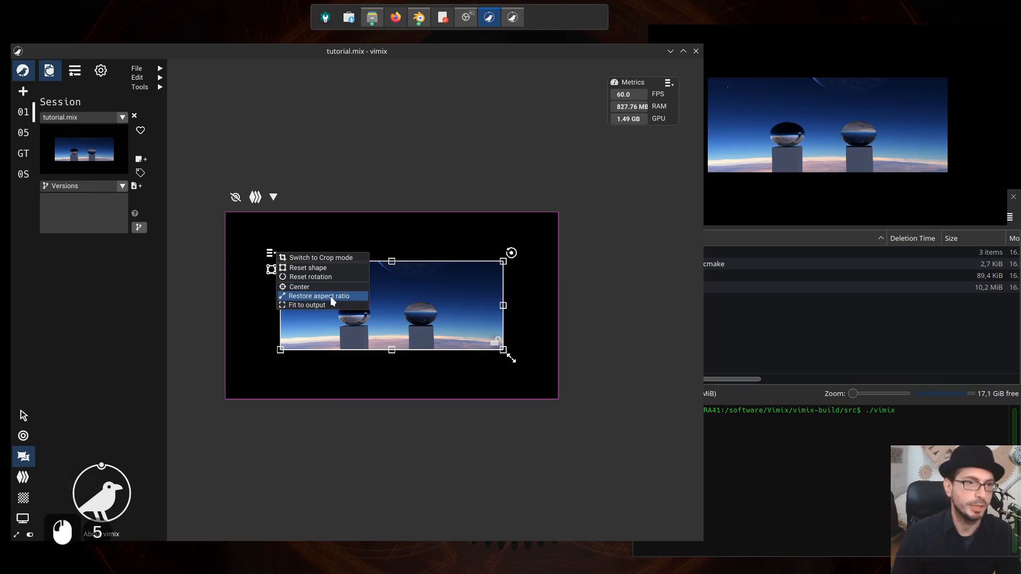
{"action": "left_click", "coordinate": [318, 305]}
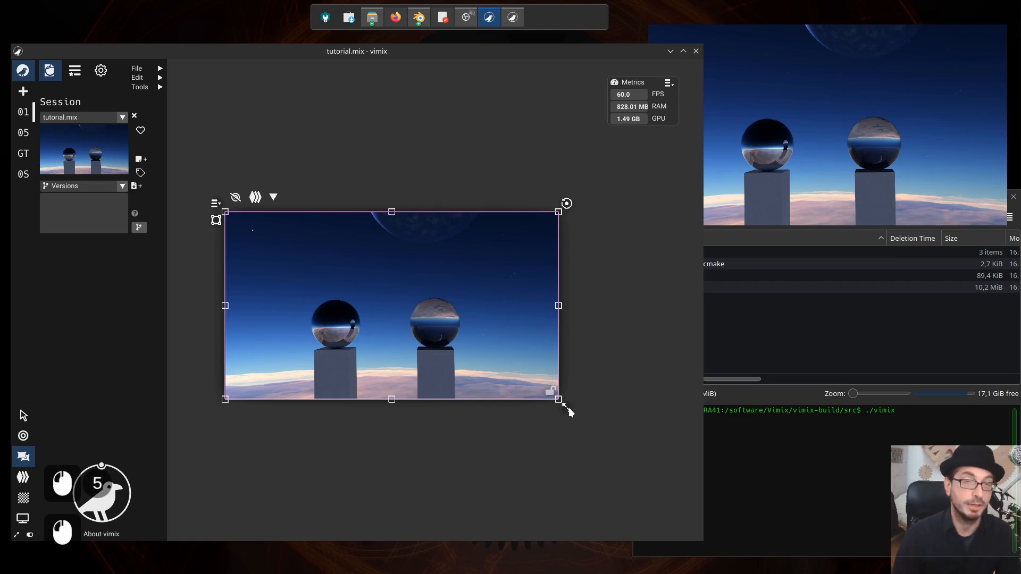
{"action": "left_click", "coordinate": [215, 203]}
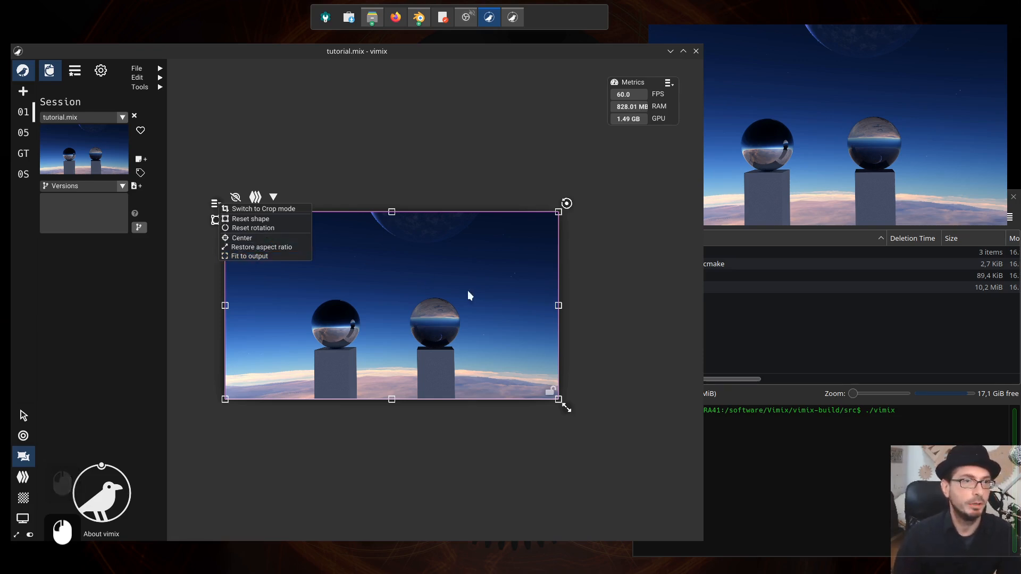
{"action": "left_click", "coordinate": [456, 300]}
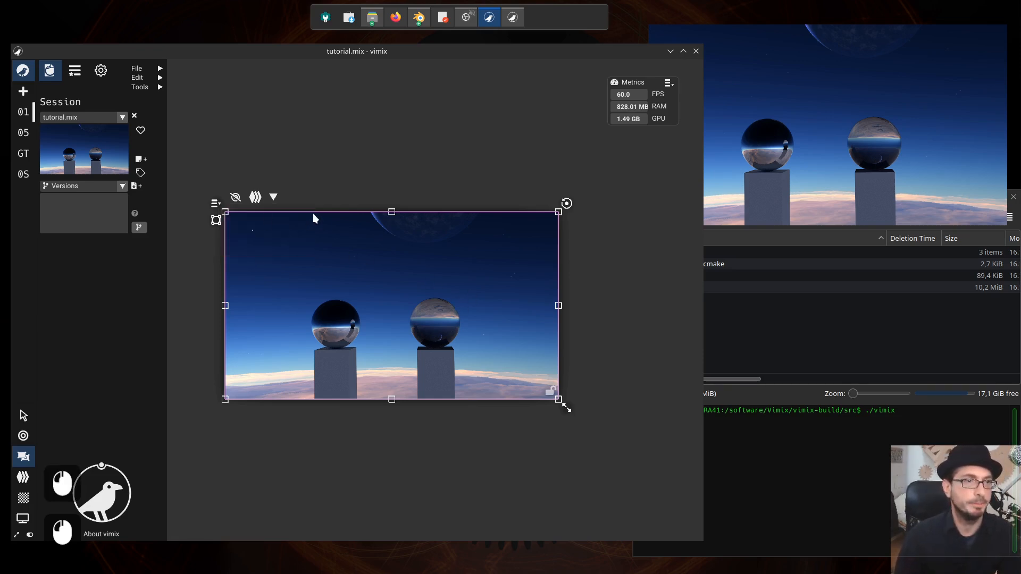
In the Layers view, move the 05 source and the 01 source back into the Background layer, with 01 at depth 1.19
{"action": "left_click", "coordinate": [272, 198]}
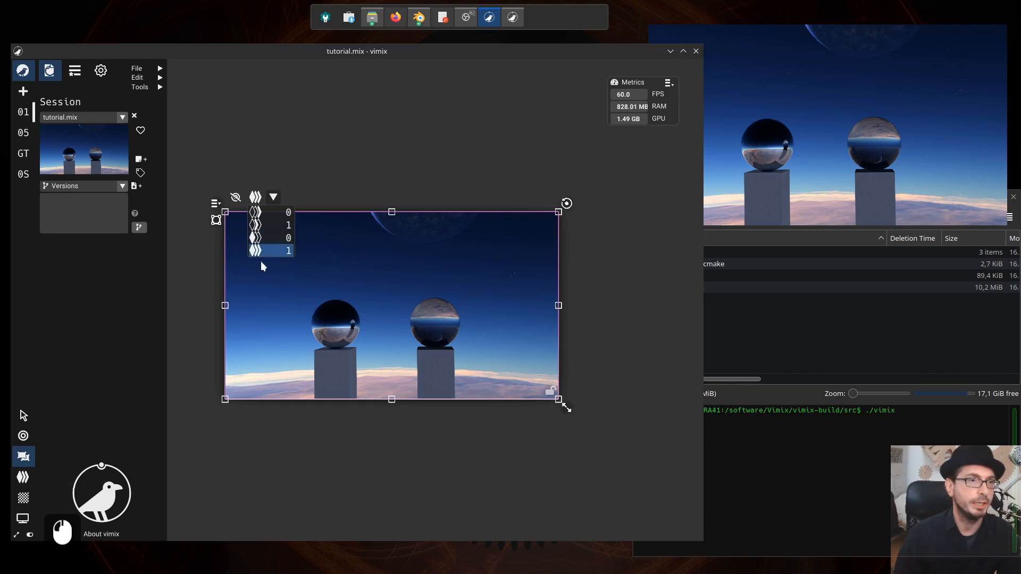
{"action": "left_click", "coordinate": [22, 477]}
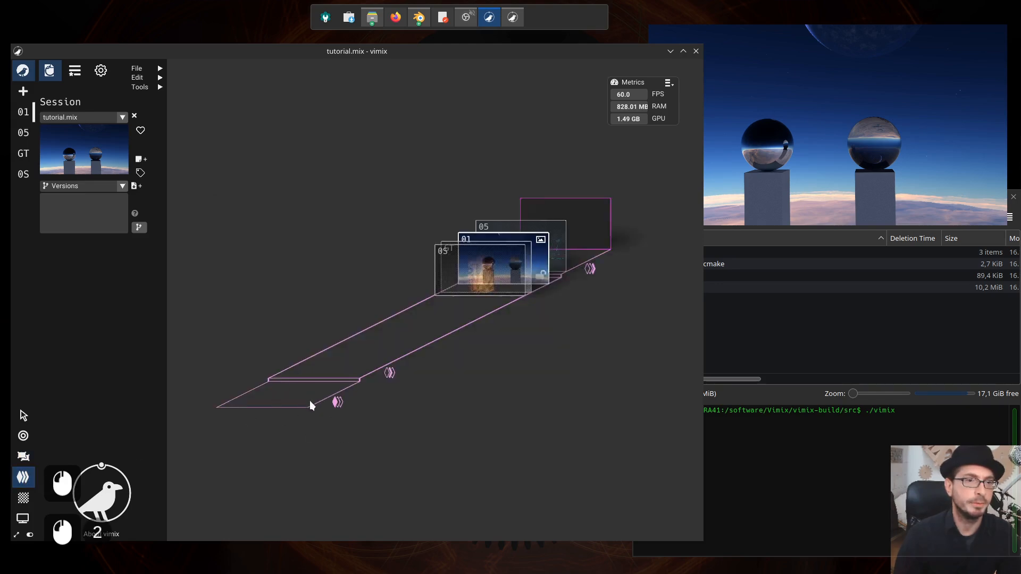
{"action": "left_click_drag", "start_coordinate": [504, 272], "coordinate": [546, 255]}
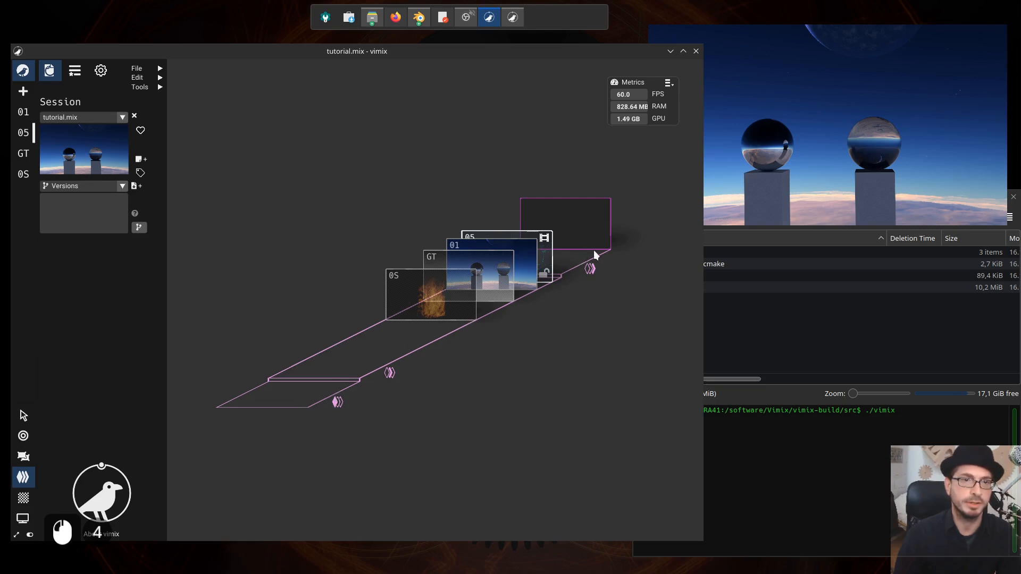
{"action": "left_click_drag", "start_coordinate": [545, 261], "coordinate": [584, 246]}
{"action": "left_click_drag", "start_coordinate": [527, 260], "coordinate": [573, 232]}
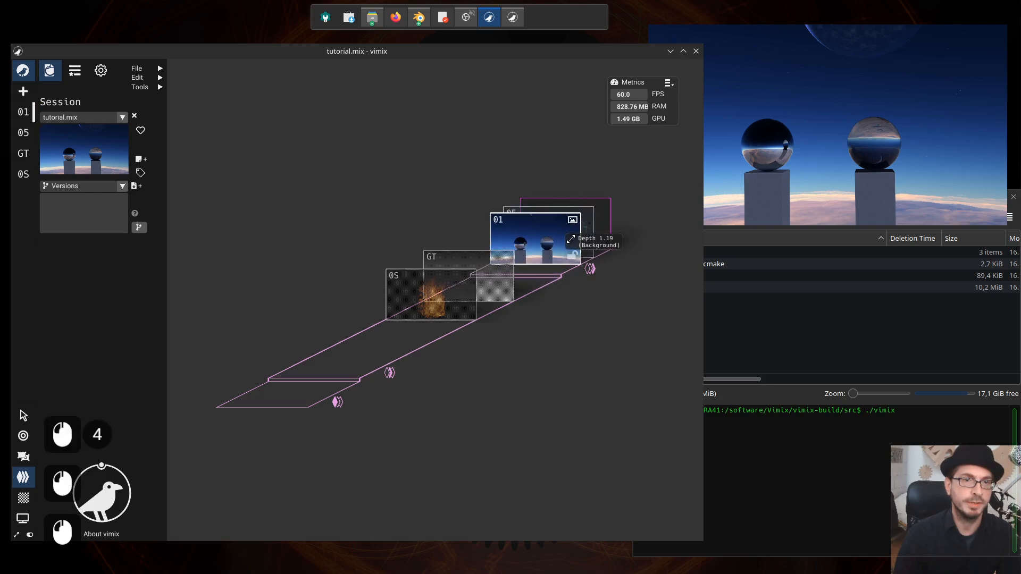
Move the 0S source to the Foreground layer and back to the middle layer, and push the GT source slightly back
{"action": "left_click_drag", "start_coordinate": [460, 298], "coordinate": [315, 391]}
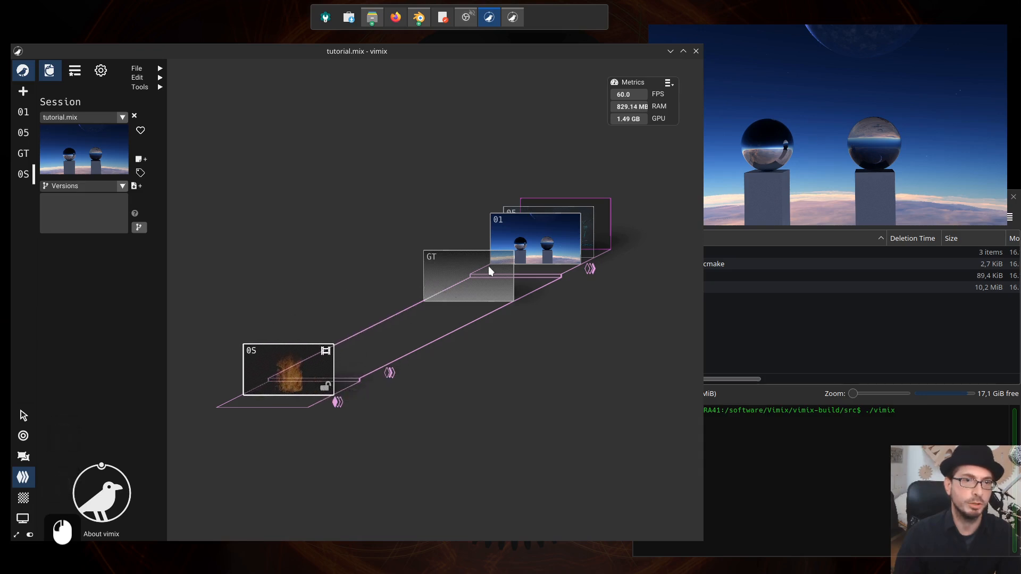
{"action": "mouse_move", "coordinate": [485, 285]}
{"action": "left_mouse_down"}
{"action": "mouse_move", "coordinate": [439, 304]}
{"action": "mouse_move", "coordinate": [537, 265]}
{"action": "mouse_move", "coordinate": [504, 311]}
{"action": "mouse_move", "coordinate": [501, 288]}
{"action": "left_mouse_up"}
{"action": "left_click_drag", "start_coordinate": [304, 374], "coordinate": [421, 312]}
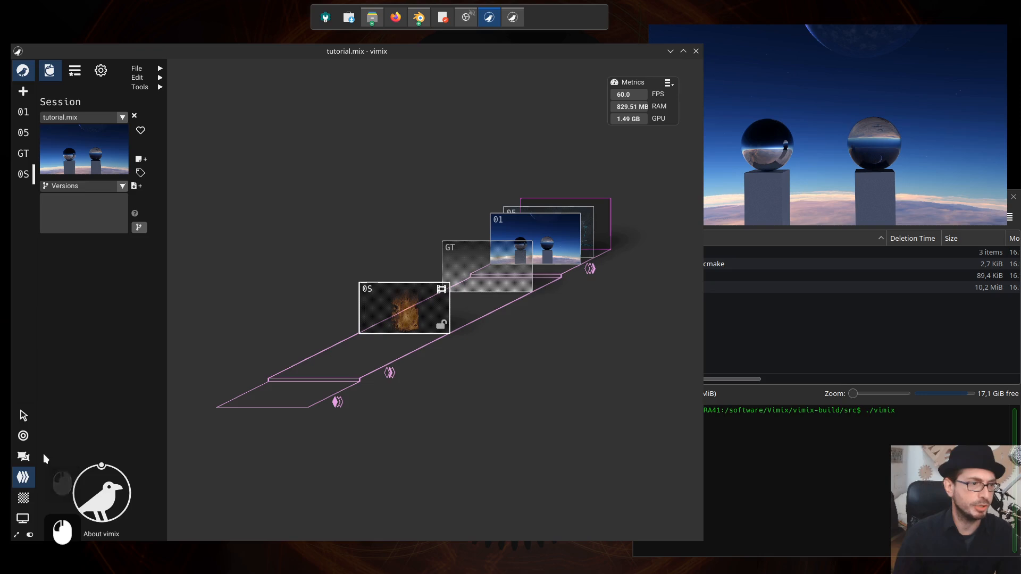
In the Geometry view, select the 01 source and check the number of sources per layer in the layer filter
{"action": "left_click", "coordinate": [23, 456]}
{"action": "left_click", "coordinate": [376, 273]}
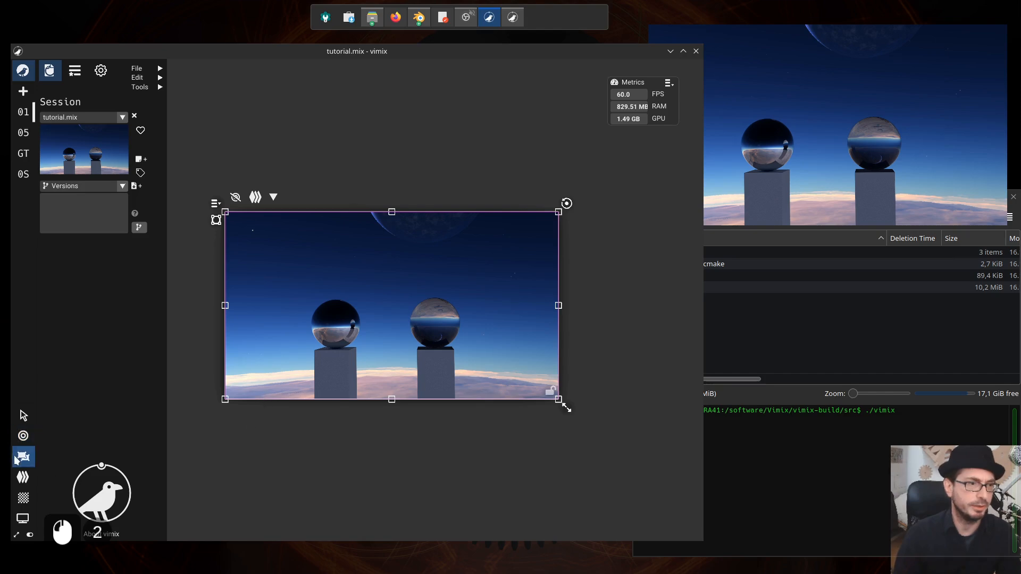
{"action": "left_click", "coordinate": [271, 200]}
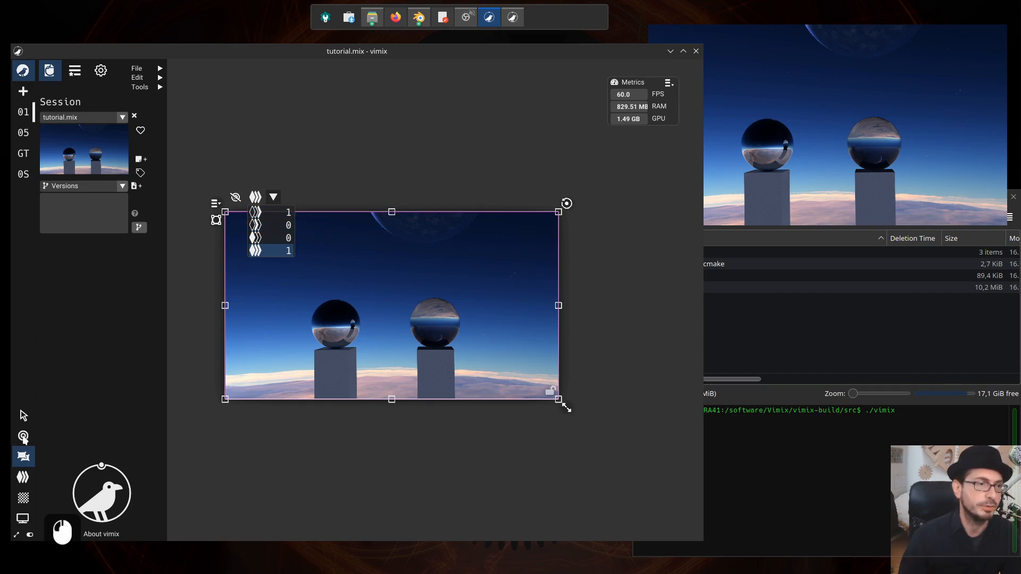
Move 0S to the Foreground layer, GT forward and 01 into the middle layer behind GT, and check the Geometry view's layer filter
{"action": "left_click", "coordinate": [23, 477]}
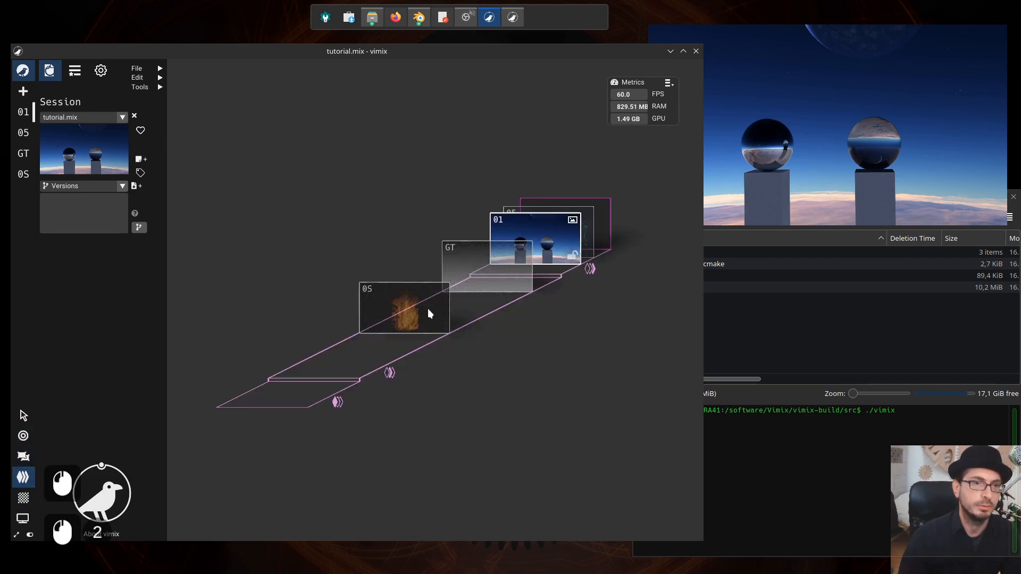
{"action": "left_click_drag", "start_coordinate": [431, 314], "coordinate": [317, 375]}
{"action": "left_click_drag", "start_coordinate": [485, 270], "coordinate": [440, 292]}
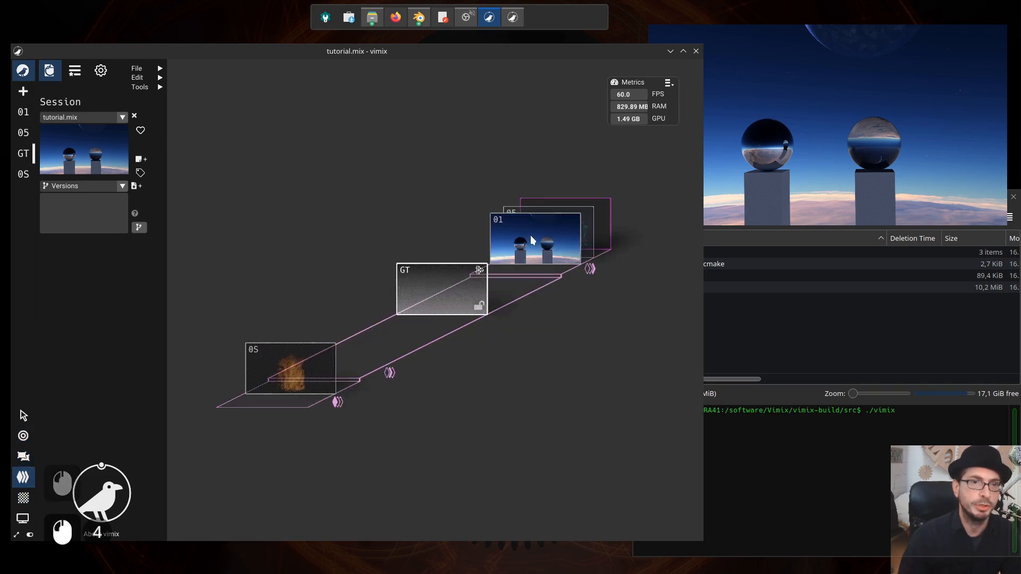
{"action": "left_click_drag", "start_coordinate": [532, 241], "coordinate": [468, 276]}
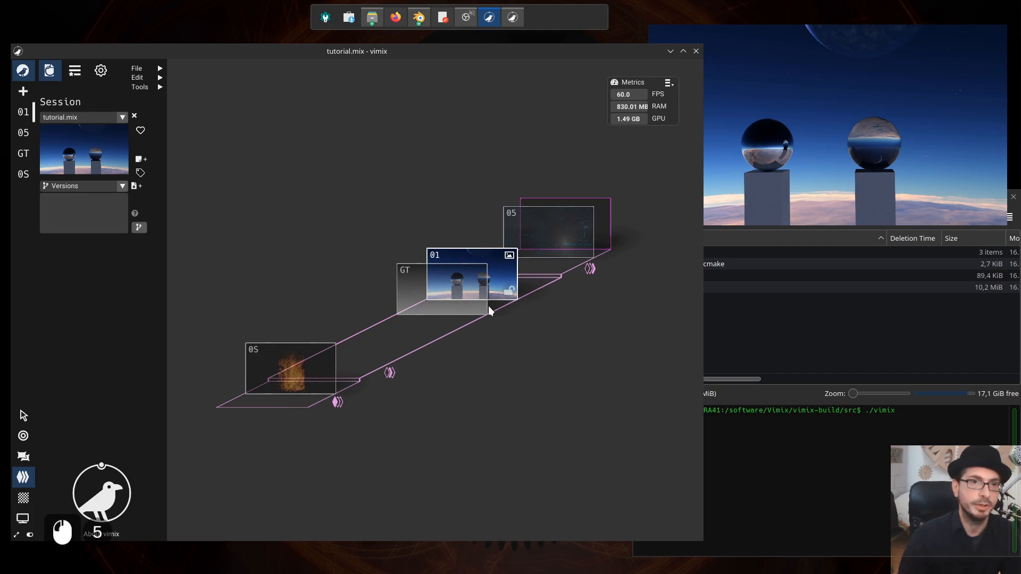
{"action": "key", "text": "F2"}
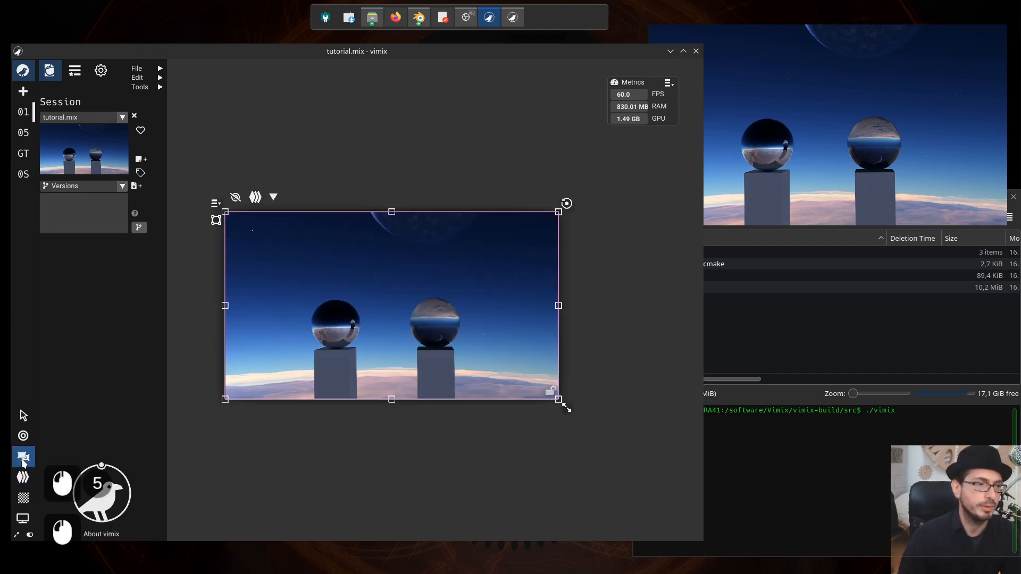
{"action": "left_click", "coordinate": [274, 198]}
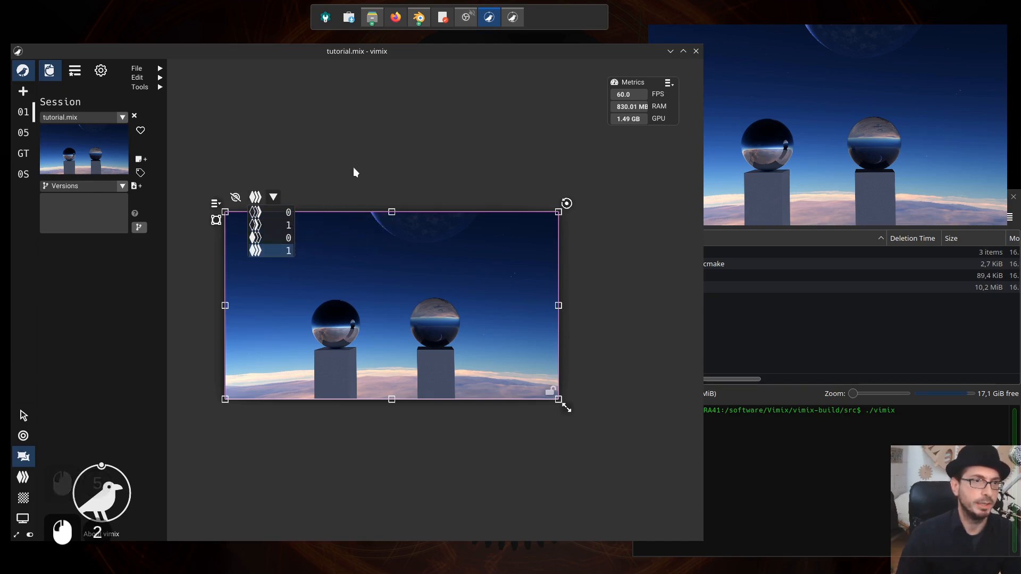
In the Mixing view, move the GT, 0S and 05 sources into the bright centre around the 01 source
{"action": "left_click", "coordinate": [25, 436]}
{"action": "key", "text": "F1"}
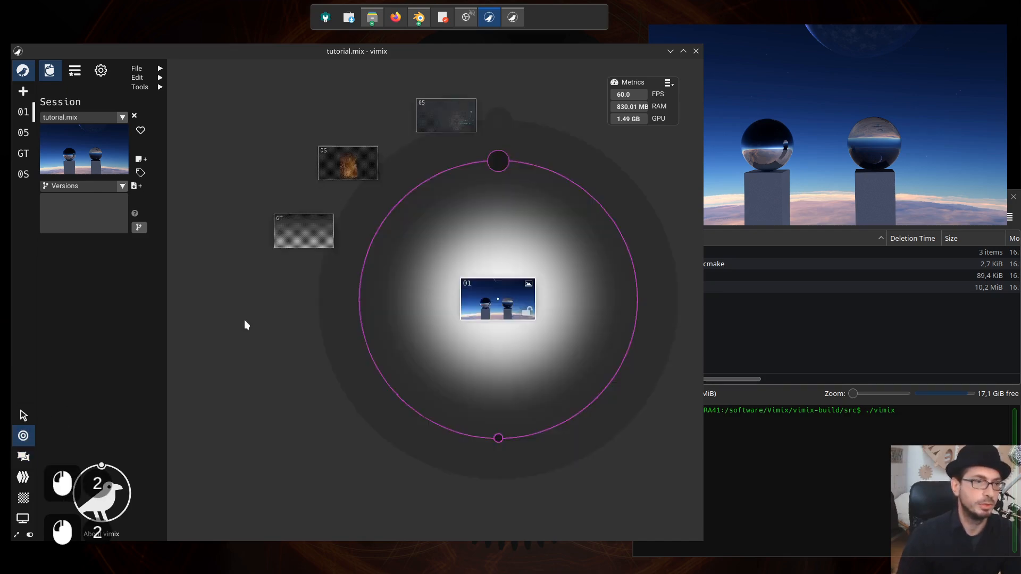
{"action": "left_click_drag", "start_coordinate": [307, 231], "coordinate": [477, 335]}
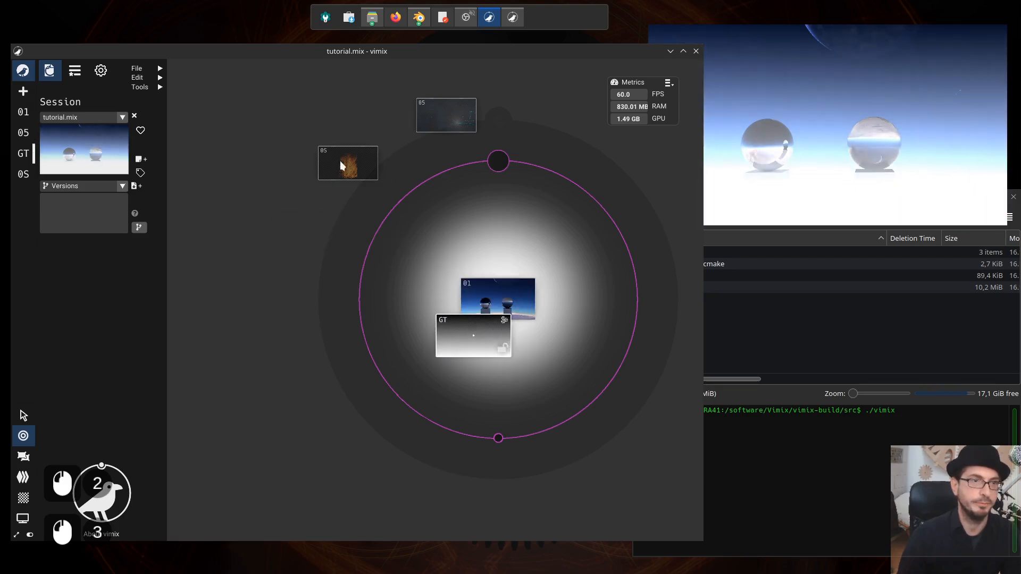
{"action": "left_click_drag", "start_coordinate": [349, 165], "coordinate": [461, 267]}
{"action": "left_click_drag", "start_coordinate": [432, 129], "coordinate": [497, 274]}
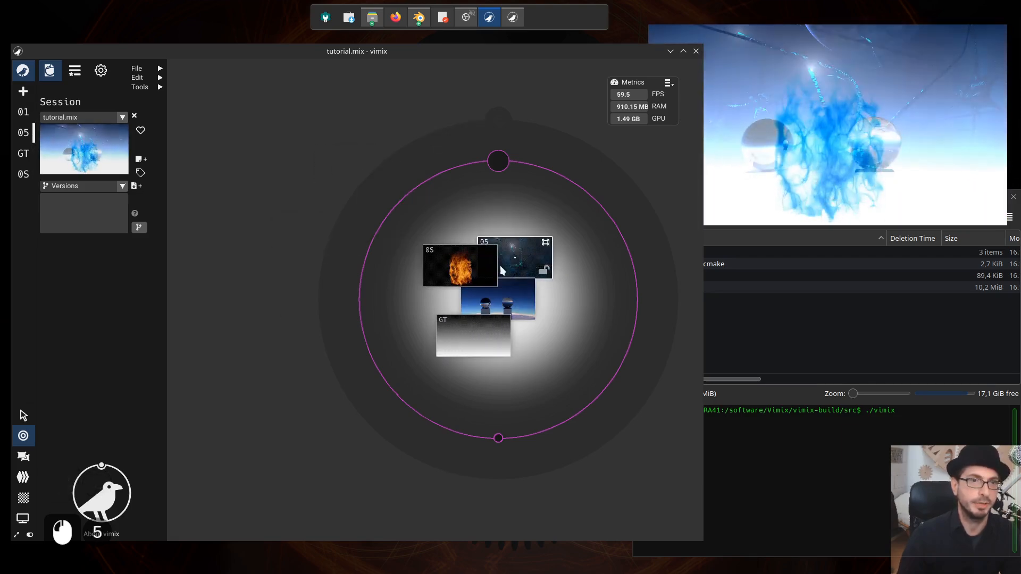
In the Geometry view, limit editing to sources in the Foreground layer, and after that to sources in the middle layer
{"action": "left_click", "coordinate": [23, 457]}
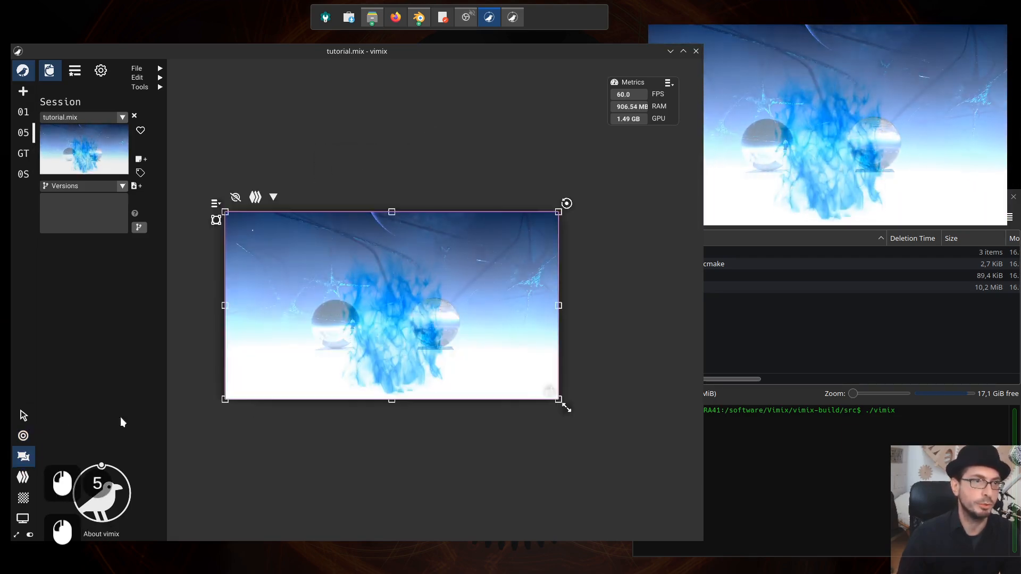
{"action": "left_click", "coordinate": [274, 197]}
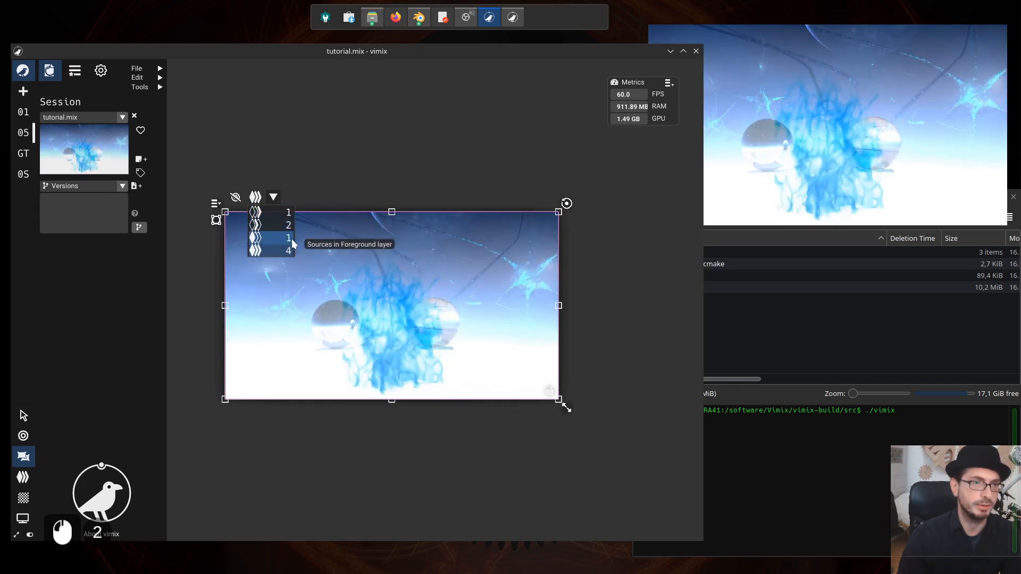
{"action": "left_click", "coordinate": [264, 239]}
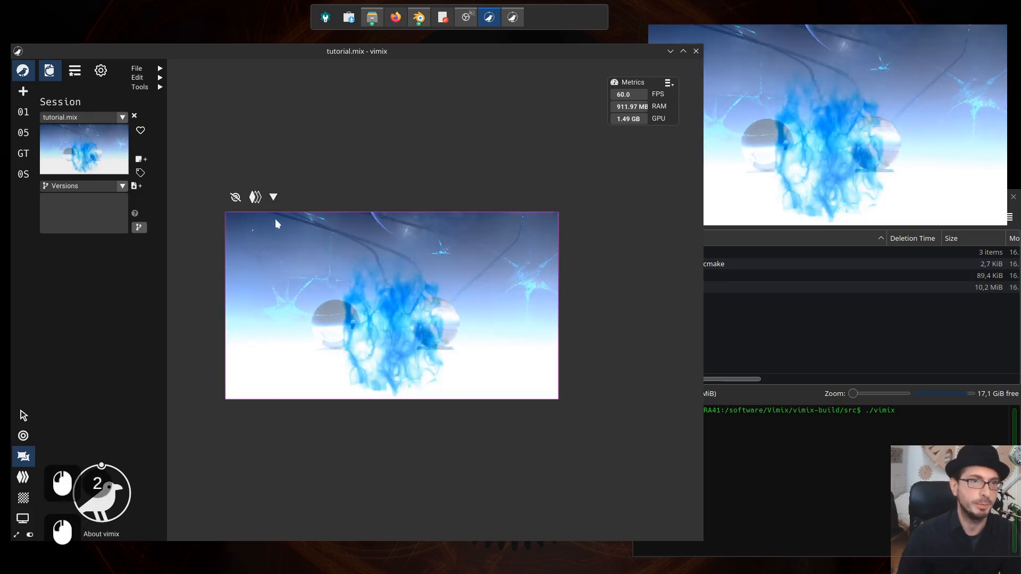
{"action": "left_click", "coordinate": [255, 197]}
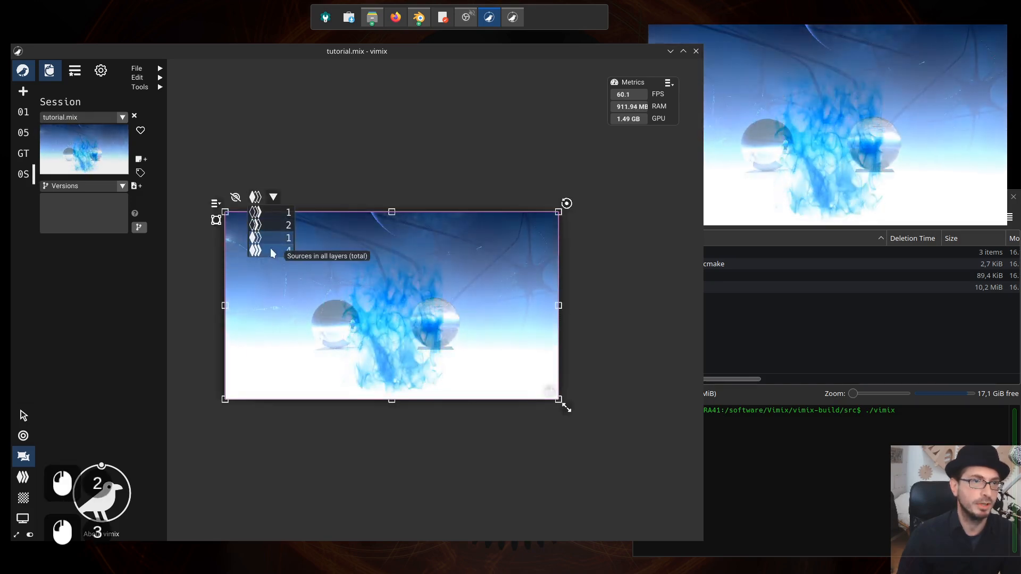
{"action": "left_click", "coordinate": [269, 224]}
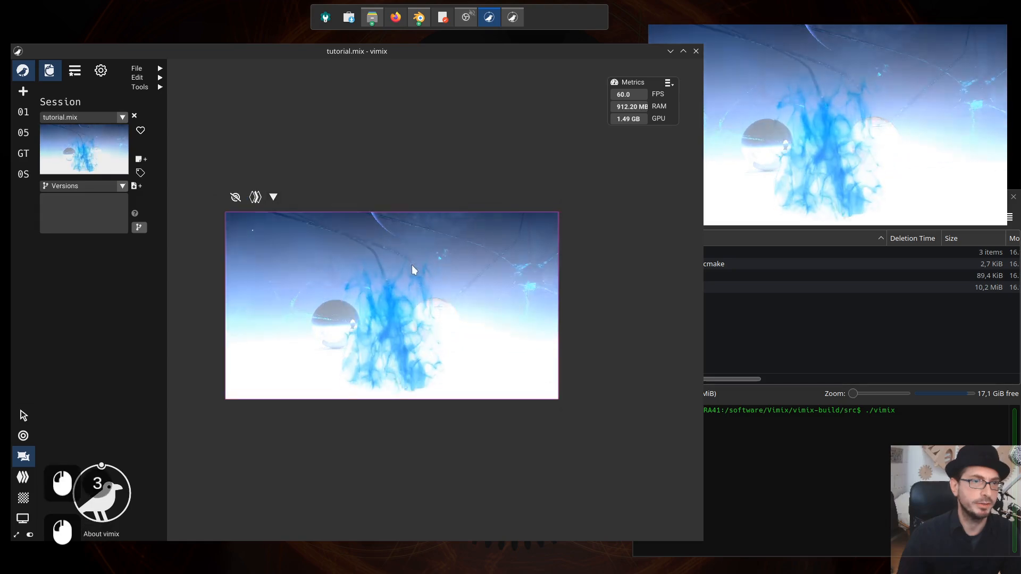
Limit editing to the Background layer and shift the 05 source slightly right and down, viewing its shape options on the way
{"action": "left_click", "coordinate": [274, 198]}
{"action": "left_click", "coordinate": [279, 214]}
{"action": "left_click", "coordinate": [376, 260]}
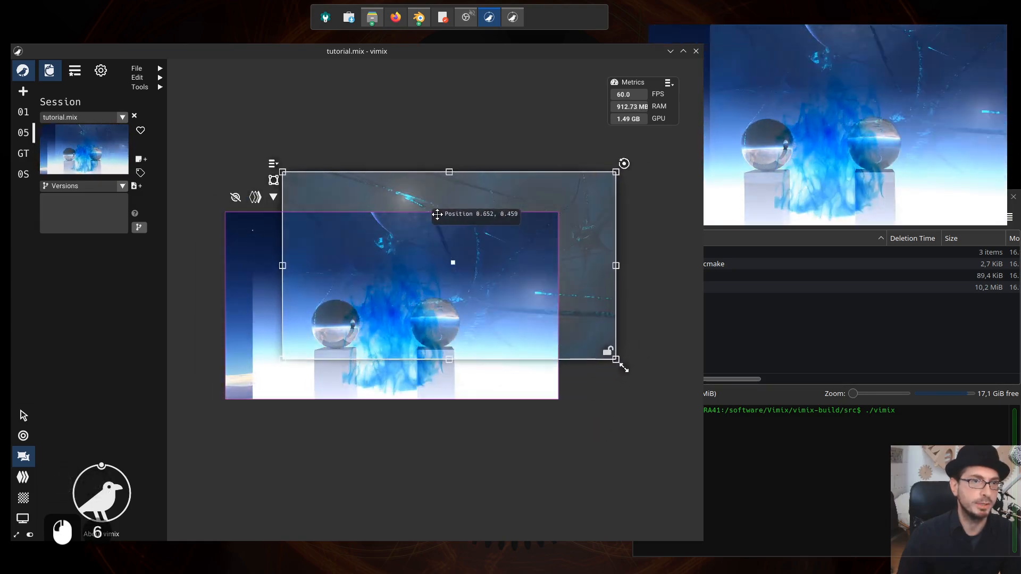
{"action": "left_click_drag", "start_coordinate": [305, 192], "coordinate": [314, 251]}
{"action": "left_click", "coordinate": [285, 219]}
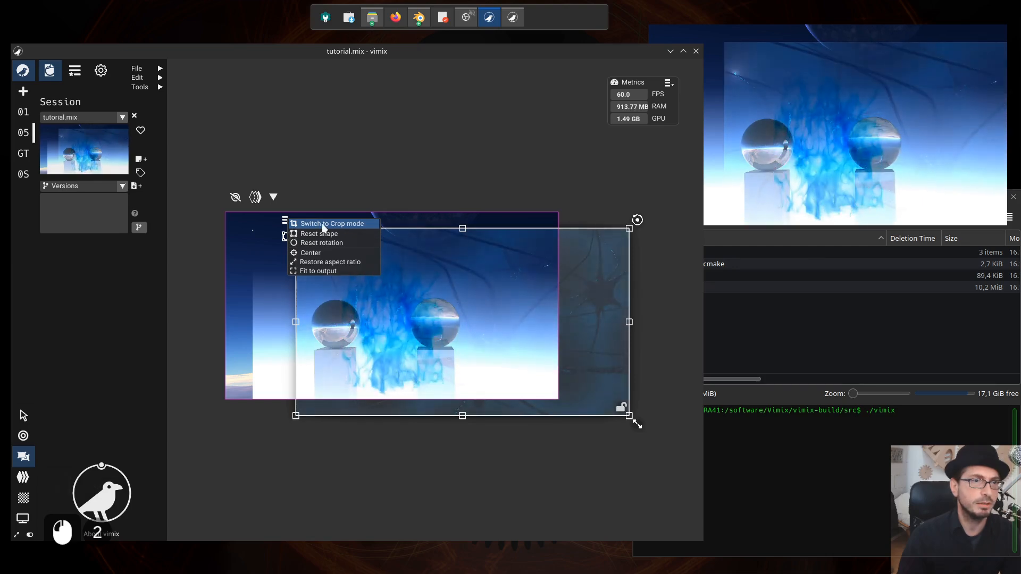
{"action": "left_click_drag", "start_coordinate": [485, 287], "coordinate": [437, 279]}
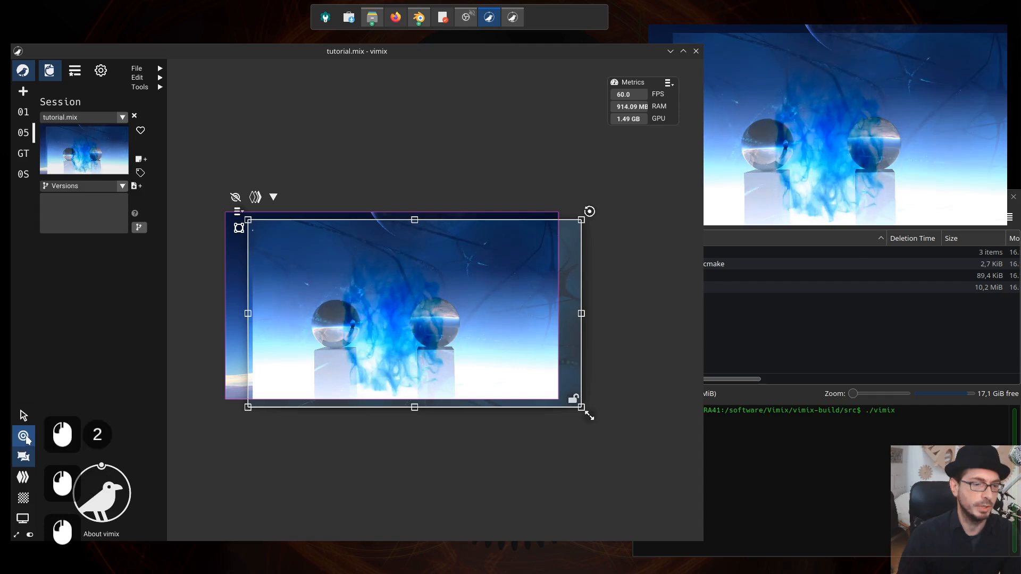
In the Mixing view, move the 0S, 05 and GT sources out to the inactive area, leaving only 01 in the bright centre
{"action": "left_click", "coordinate": [23, 436]}
{"action": "left_click_drag", "start_coordinate": [532, 277], "coordinate": [417, 138]}
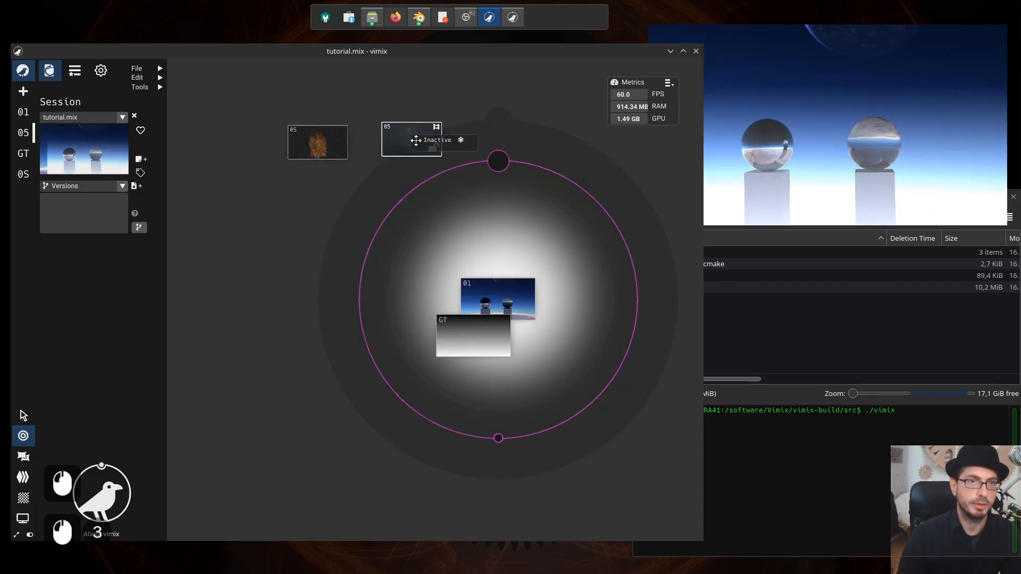
{"action": "left_click_drag", "start_coordinate": [477, 335], "coordinate": [305, 294]}
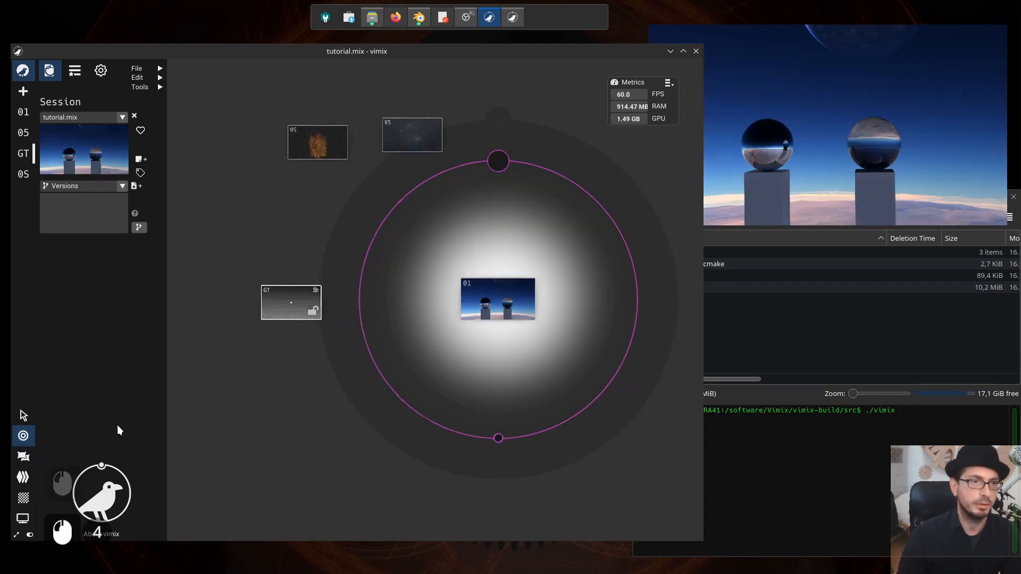
In the Geometry view, check the source count per layer in the layer filter and keep the middle layer chosen
{"action": "left_click", "coordinate": [25, 458]}
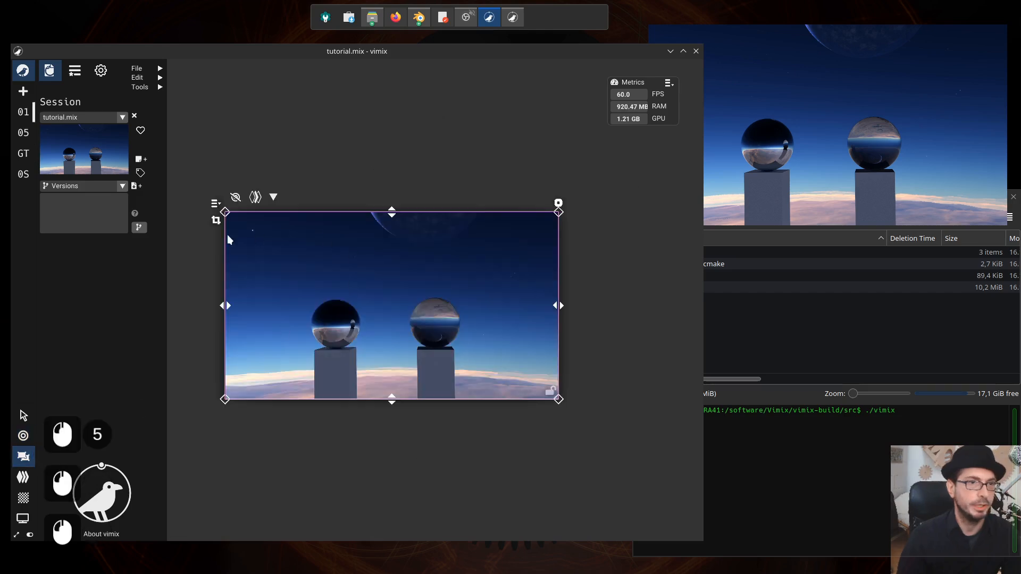
{"action": "left_click", "coordinate": [272, 197]}
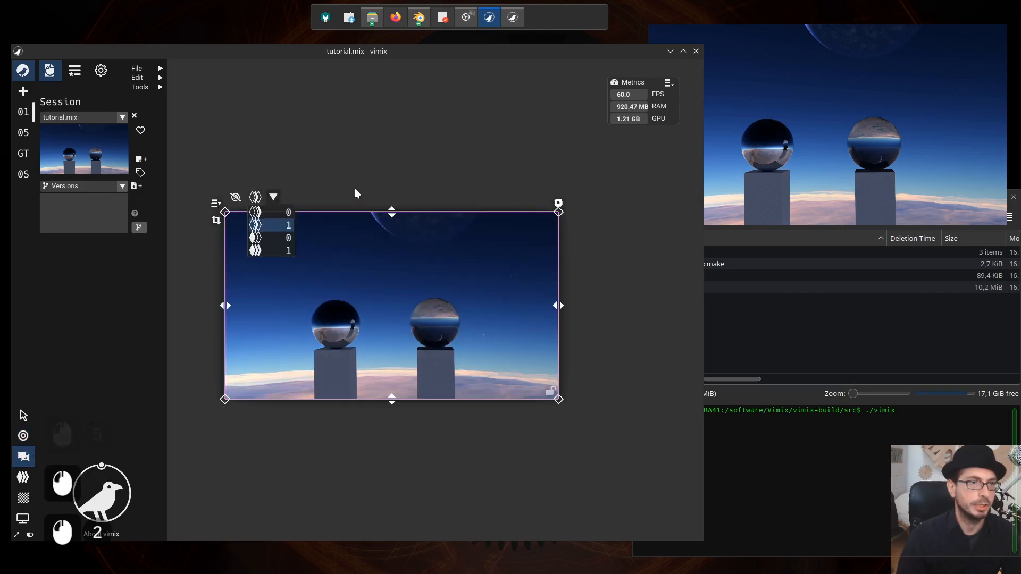
{"action": "left_click", "coordinate": [259, 226]}
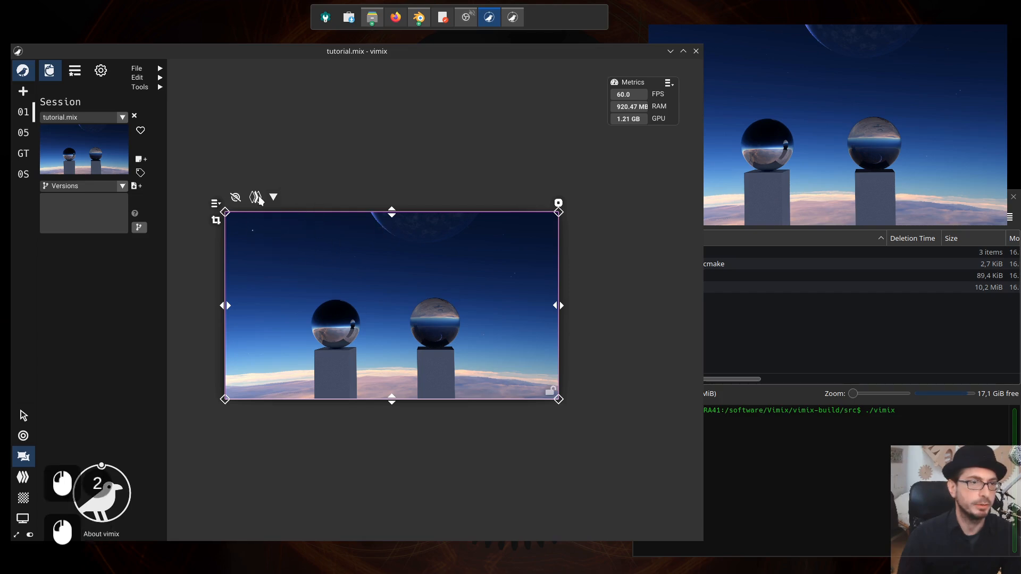
{"action": "left_click", "coordinate": [272, 197]}
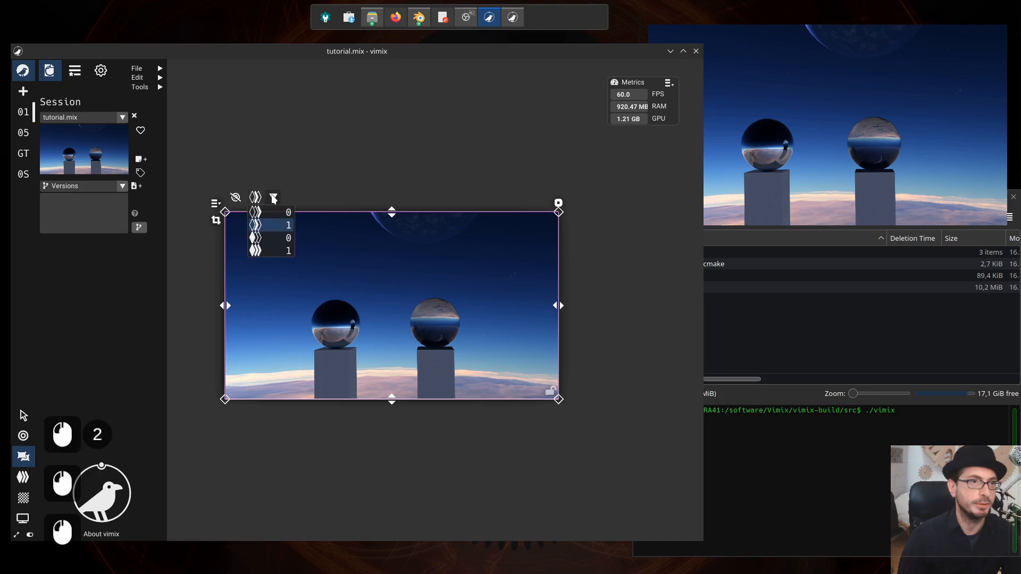
{"action": "left_click", "coordinate": [264, 225]}
Set the layer filter to include sources in all layers and select the 01 source
{"action": "left_click", "coordinate": [273, 197]}
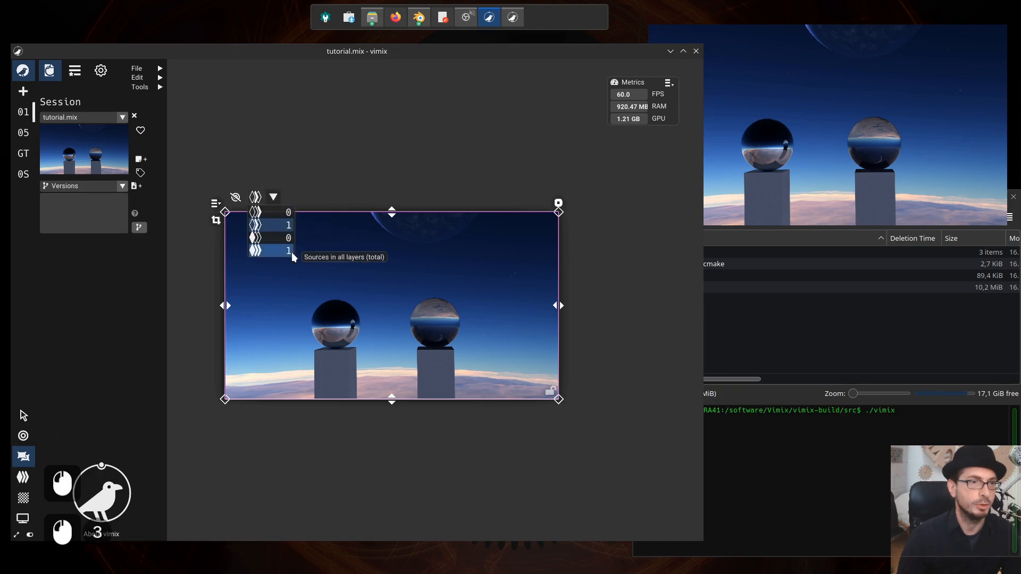
{"action": "left_click", "coordinate": [263, 250]}
{"action": "left_click", "coordinate": [274, 197]}
{"action": "left_click", "coordinate": [337, 277]}
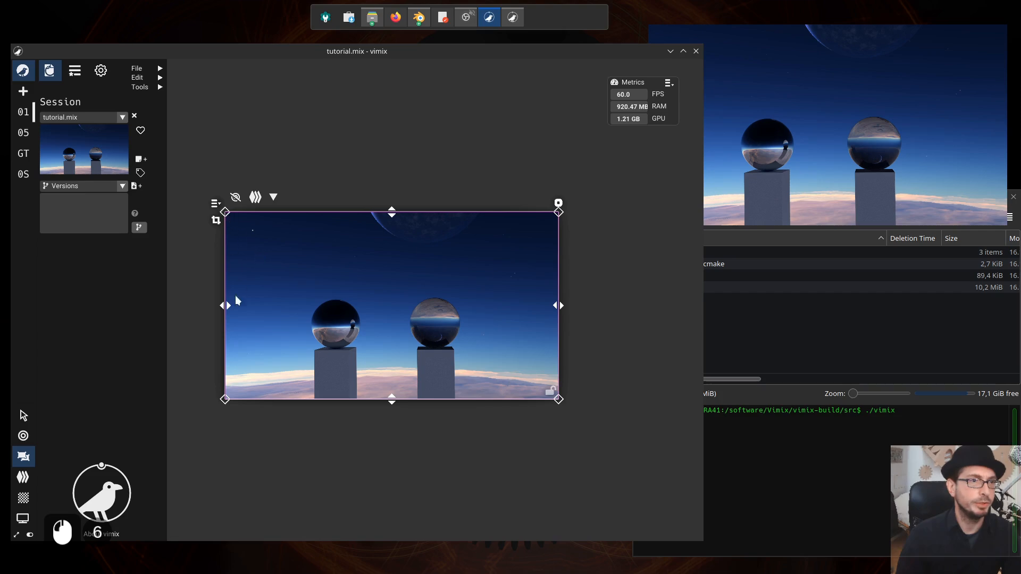
Switch the 01 source to Shape mode, squeeze it from its left, right and top edges, and move it near the frame's centre
{"action": "left_click", "coordinate": [216, 204]}
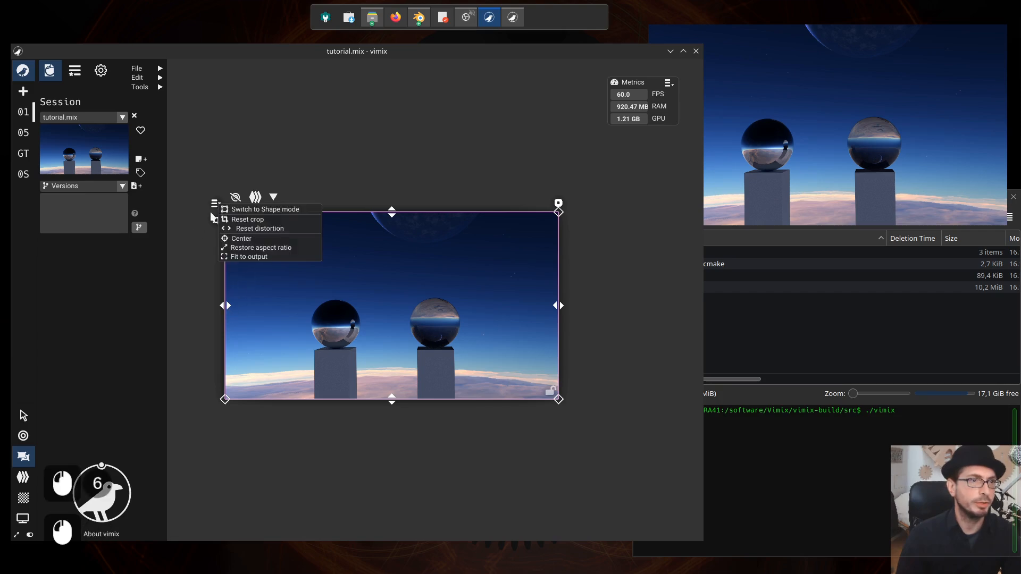
{"action": "left_click", "coordinate": [276, 211]}
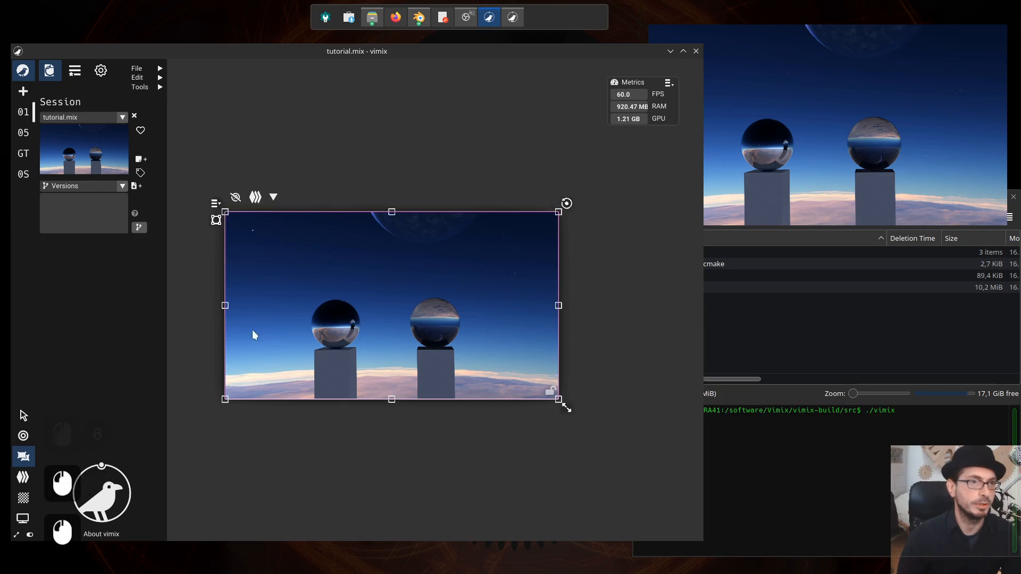
{"action": "left_click_drag", "start_coordinate": [225, 307], "coordinate": [275, 307]}
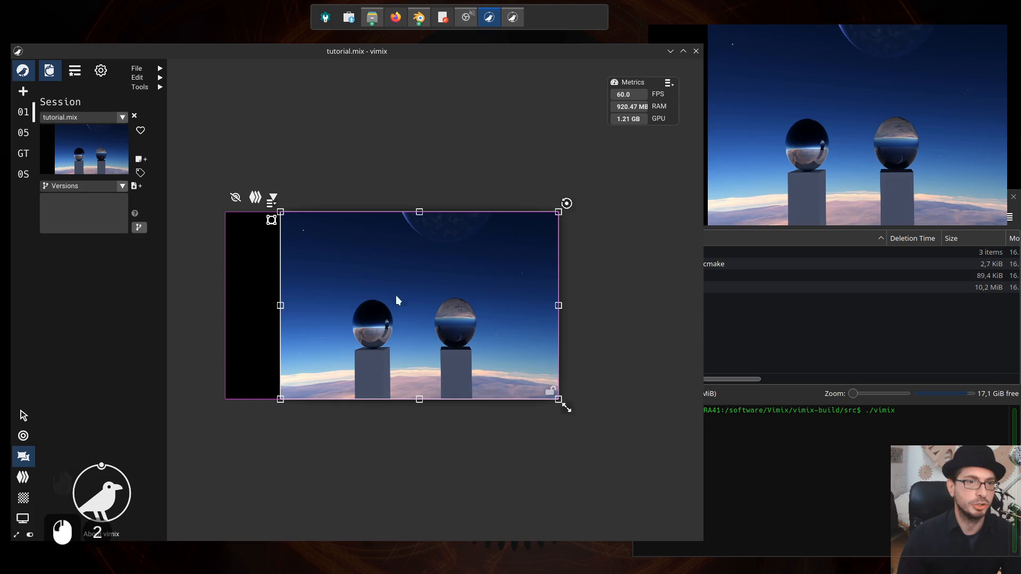
{"action": "left_click_drag", "start_coordinate": [559, 306], "coordinate": [486, 307]}
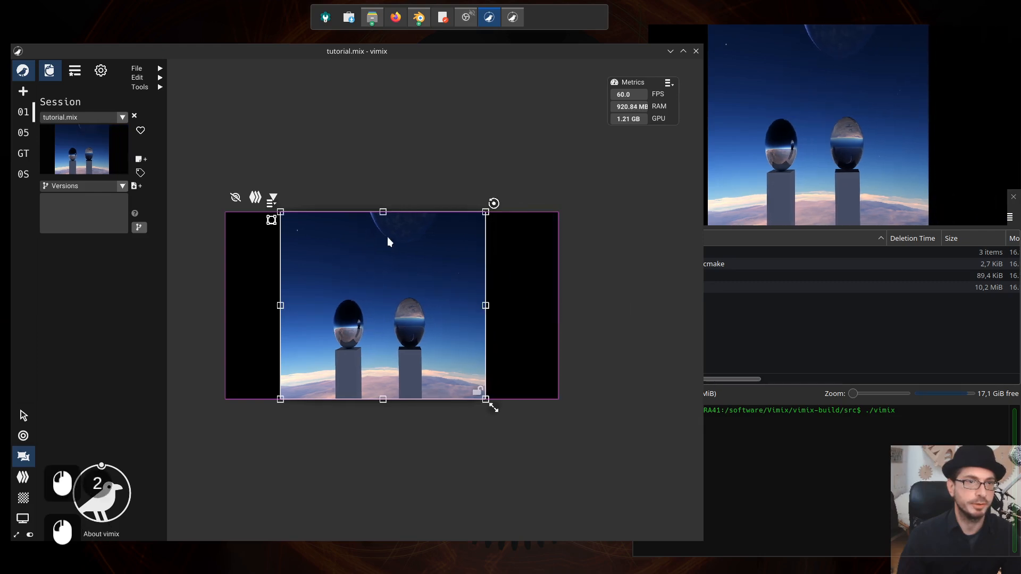
{"action": "left_click_drag", "start_coordinate": [383, 211], "coordinate": [382, 304]}
{"action": "left_click_drag", "start_coordinate": [353, 335], "coordinate": [360, 293]}
Switch the 01 source to Crop mode, crop its left, right and top edges around the two spheres, and move it slightly up
{"action": "left_click", "coordinate": [278, 255]}
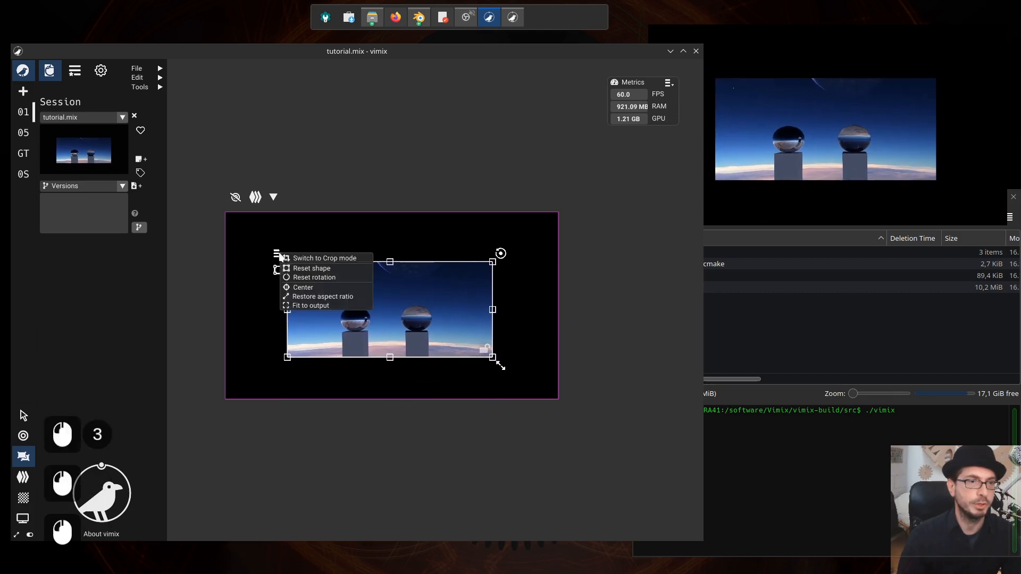
{"action": "left_click", "coordinate": [317, 259]}
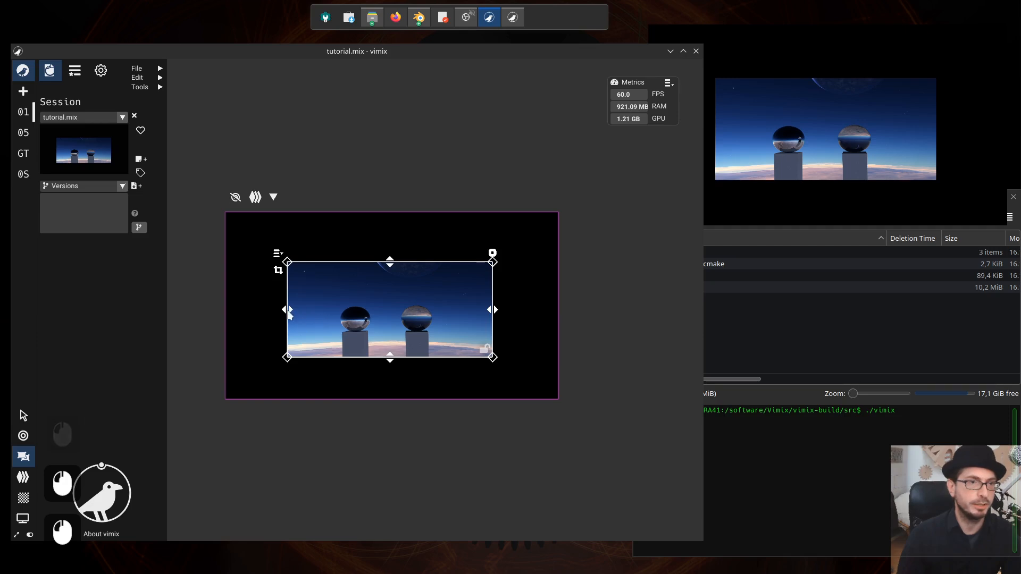
{"action": "left_click_drag", "start_coordinate": [288, 313], "coordinate": [336, 310]}
{"action": "left_click_drag", "start_coordinate": [494, 315], "coordinate": [441, 311]}
{"action": "left_click_drag", "start_coordinate": [390, 267], "coordinate": [387, 298]}
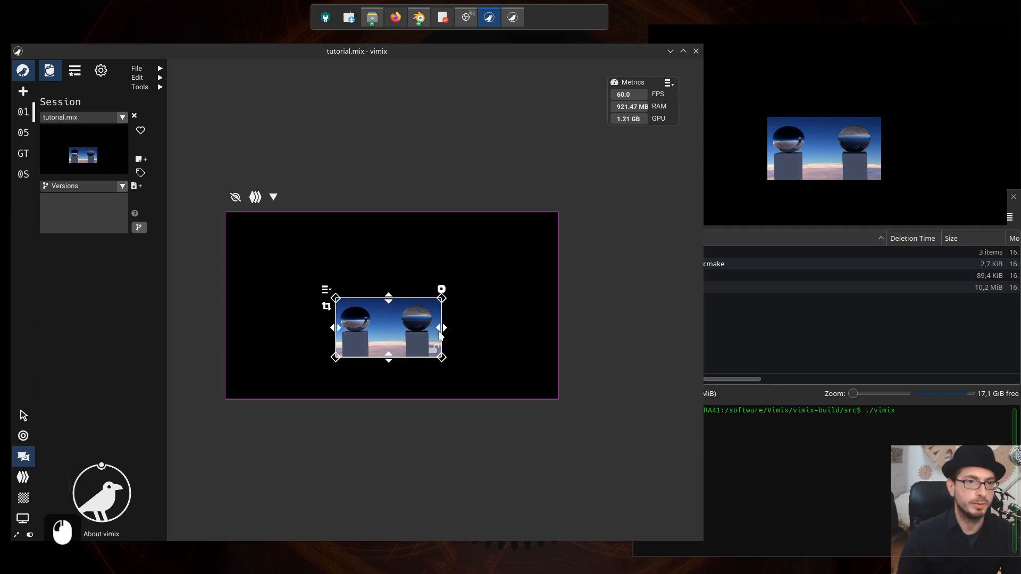
{"action": "left_click_drag", "start_coordinate": [446, 332], "coordinate": [394, 315]}
{"action": "left_click", "coordinate": [394, 331]}
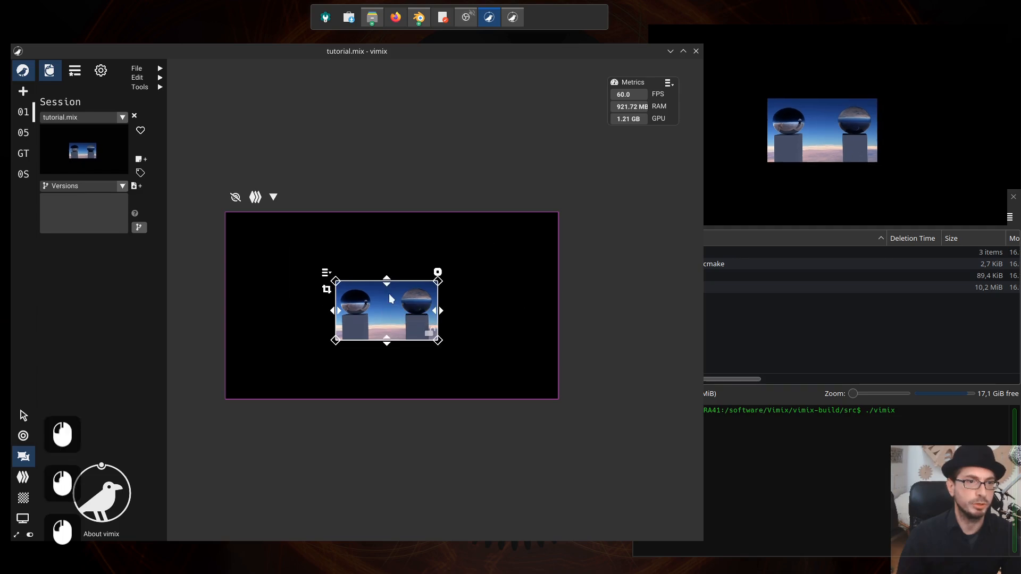
Toggle the 01 source to Shape mode and back to Crop mode, and distort its image by its two left corners
{"action": "left_click", "coordinate": [326, 290]}
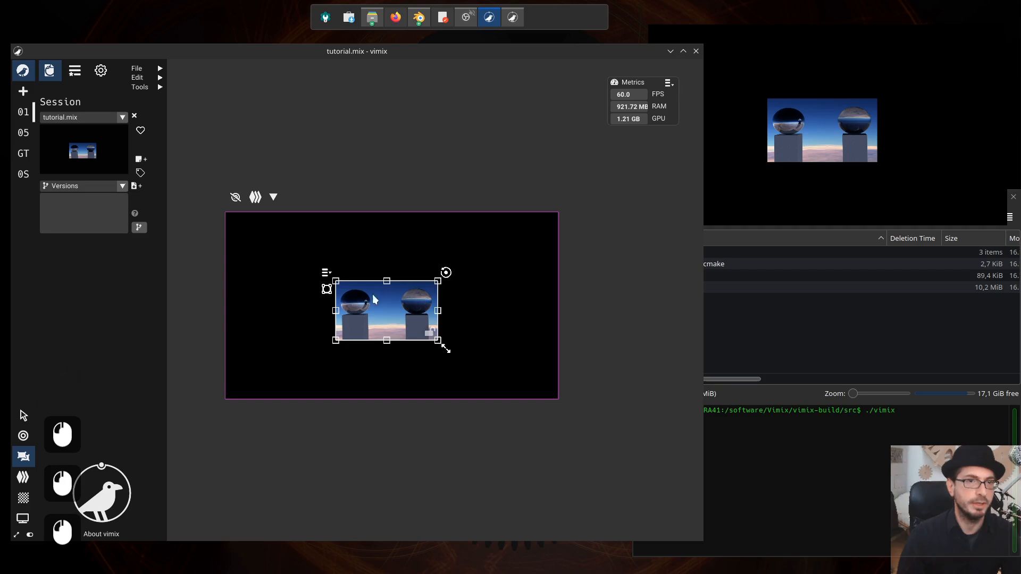
{"action": "left_click", "coordinate": [328, 291]}
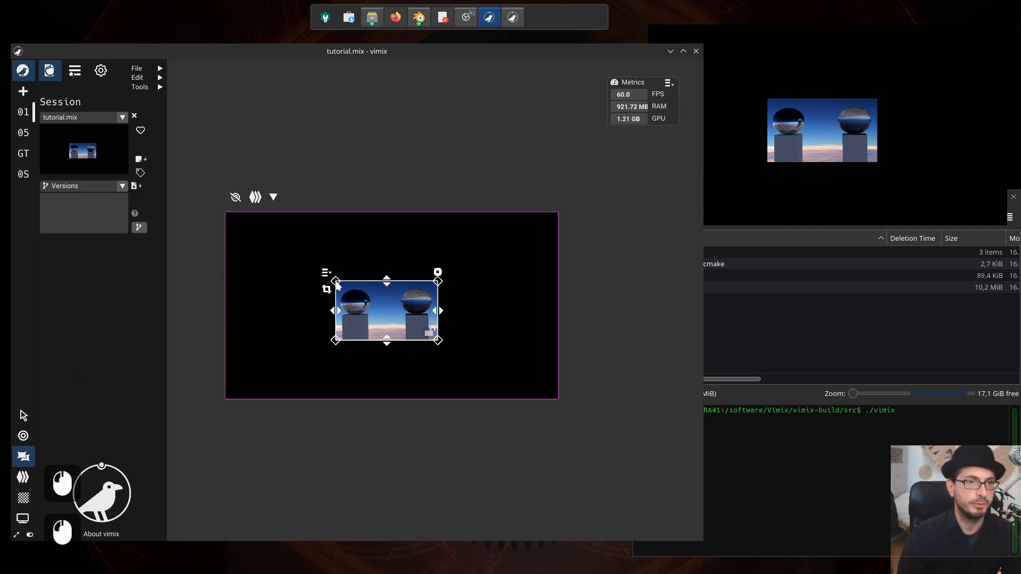
{"action": "mouse_move", "coordinate": [340, 287]}
{"action": "left_mouse_down"}
{"action": "mouse_move", "coordinate": [349, 302]}
{"action": "mouse_move", "coordinate": [347, 293]}
{"action": "left_mouse_up"}
{"action": "left_click_drag", "start_coordinate": [338, 343], "coordinate": [356, 334]}
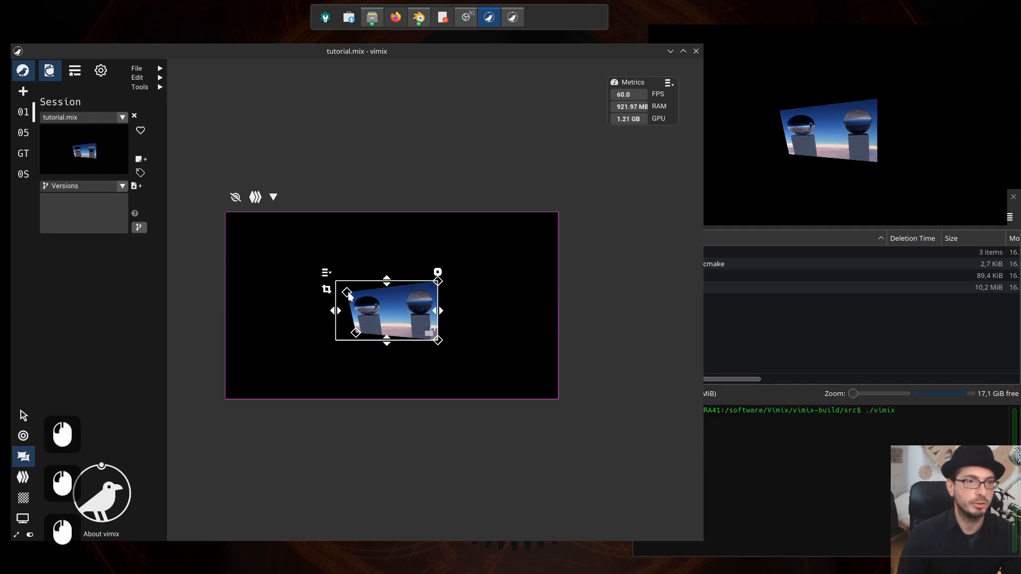
{"action": "left_click_drag", "start_coordinate": [347, 293], "coordinate": [344, 291]}
{"action": "left_click_drag", "start_coordinate": [356, 333], "coordinate": [343, 335]}
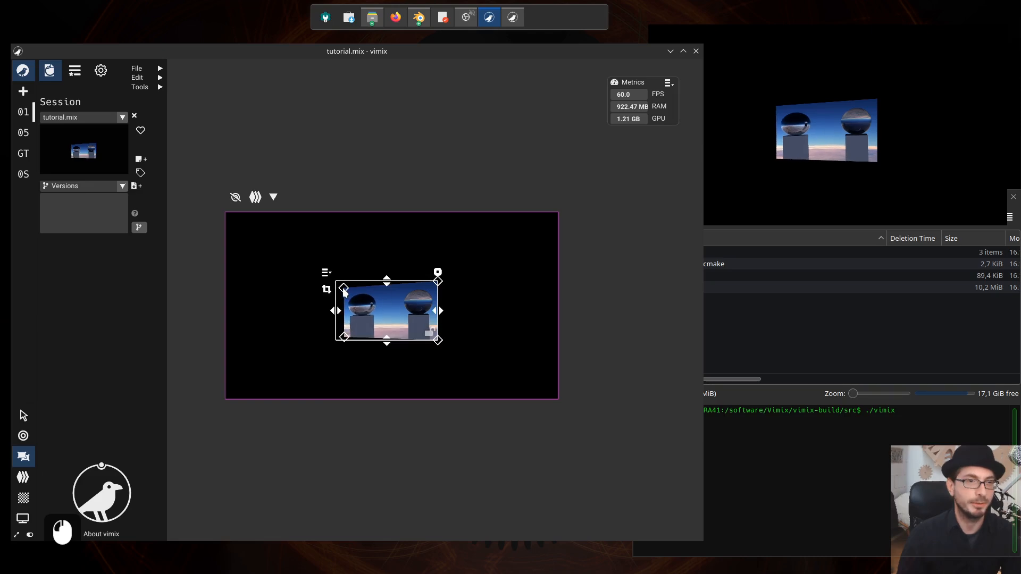
{"action": "mouse_move", "coordinate": [343, 289]}
{"action": "left_mouse_down"}
{"action": "mouse_move", "coordinate": [350, 283]}
{"action": "mouse_move", "coordinate": [335, 282]}
{"action": "left_mouse_up"}
{"action": "left_click_drag", "start_coordinate": [344, 337], "coordinate": [343, 336]}
Fit the 01 source to the output and reset its distortion
{"action": "left_click", "coordinate": [329, 275]}
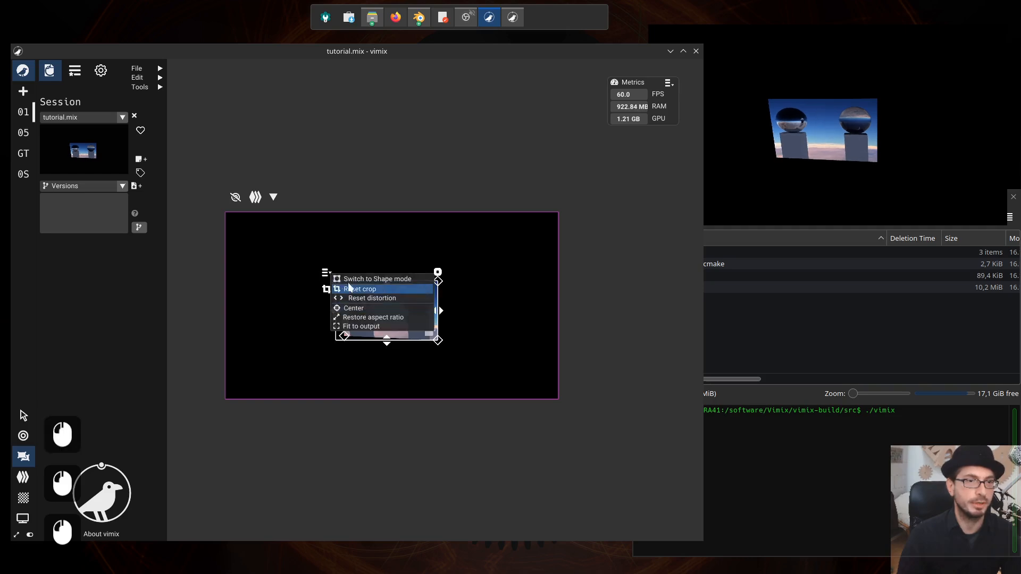
{"action": "left_click", "coordinate": [367, 326]}
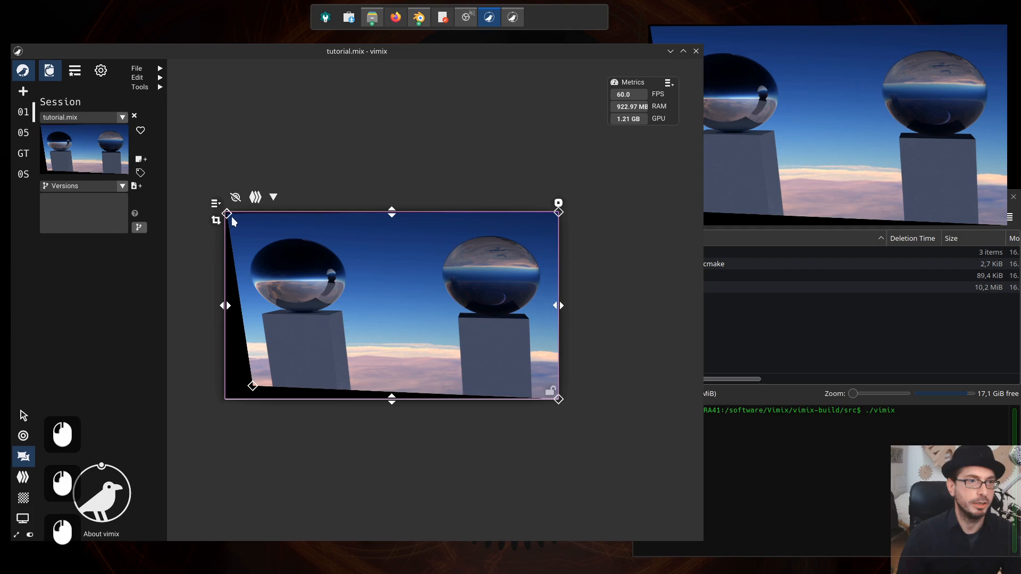
{"action": "left_click", "coordinate": [219, 204]}
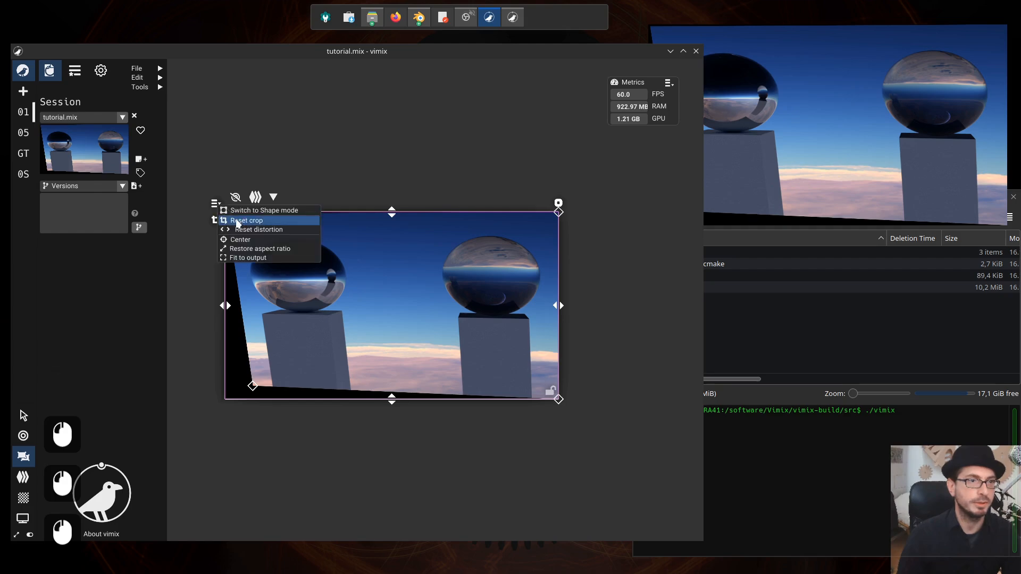
{"action": "left_click", "coordinate": [255, 230]}
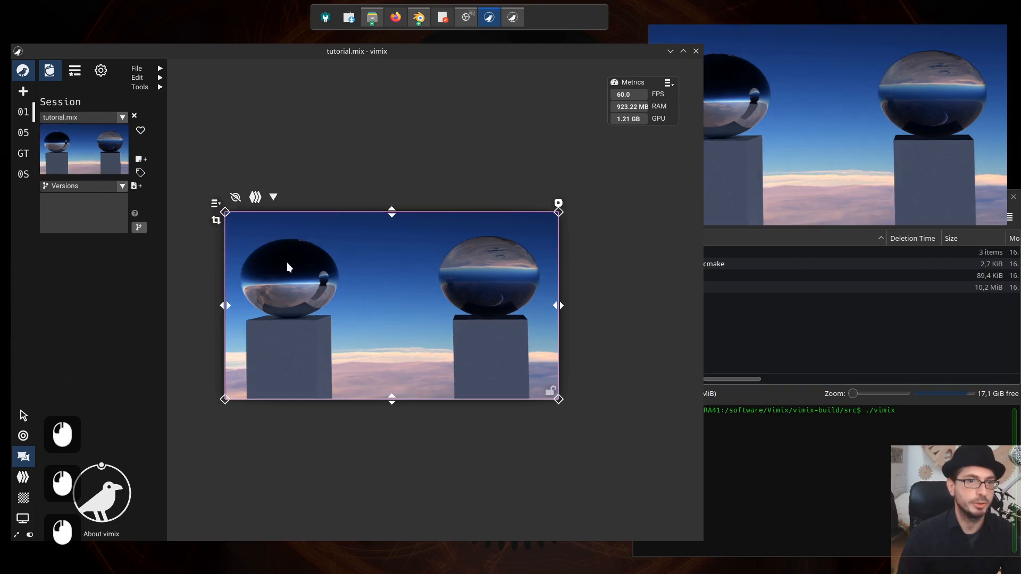
Restore the 01 source's aspect ratio and toggle it between Crop and Shape mode, ending in Crop mode
{"action": "left_click", "coordinate": [219, 206]}
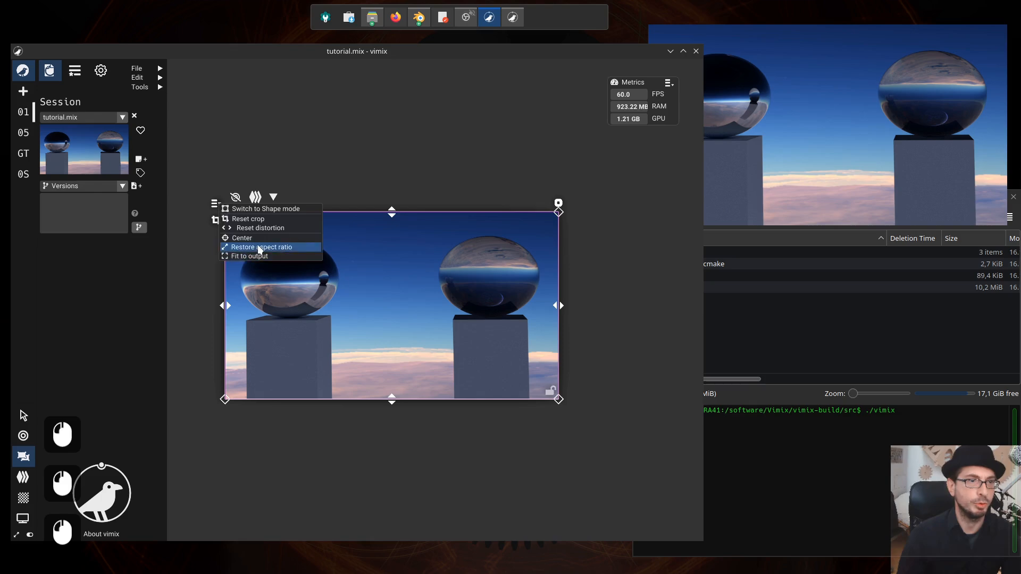
{"action": "left_click", "coordinate": [260, 248]}
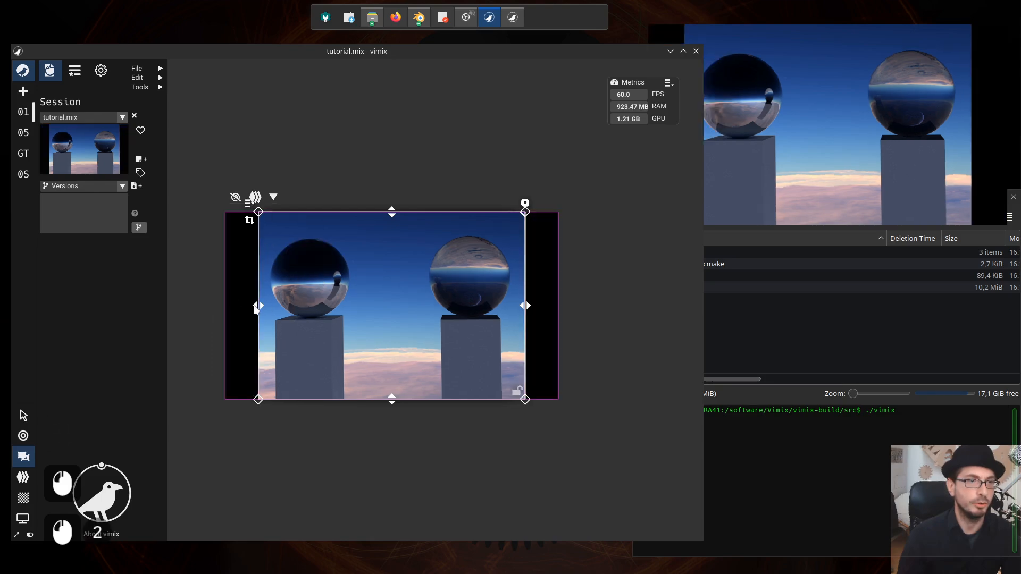
{"action": "left_click", "coordinate": [250, 220]}
{"action": "left_click", "coordinate": [250, 220]}
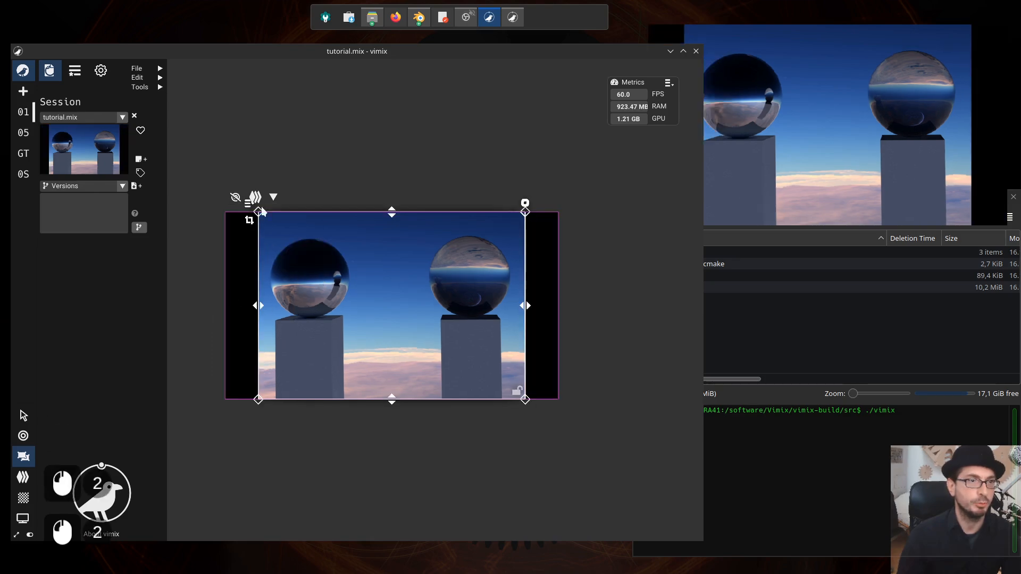
Reset the 01 source's crop, fit the source to the output, and deselect it
{"action": "left_click", "coordinate": [252, 209]}
{"action": "left_click", "coordinate": [252, 209]}
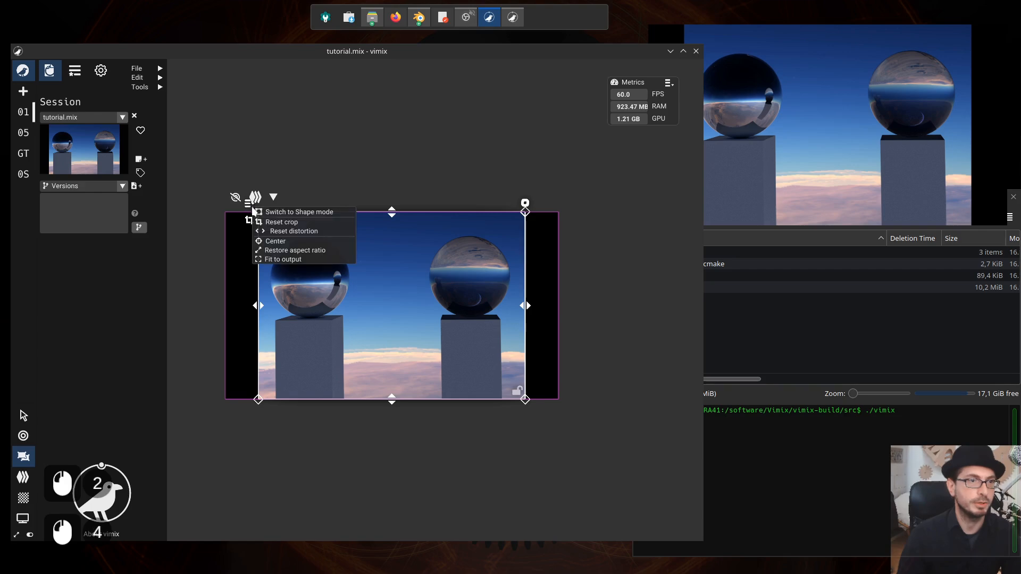
{"action": "left_click", "coordinate": [281, 222]}
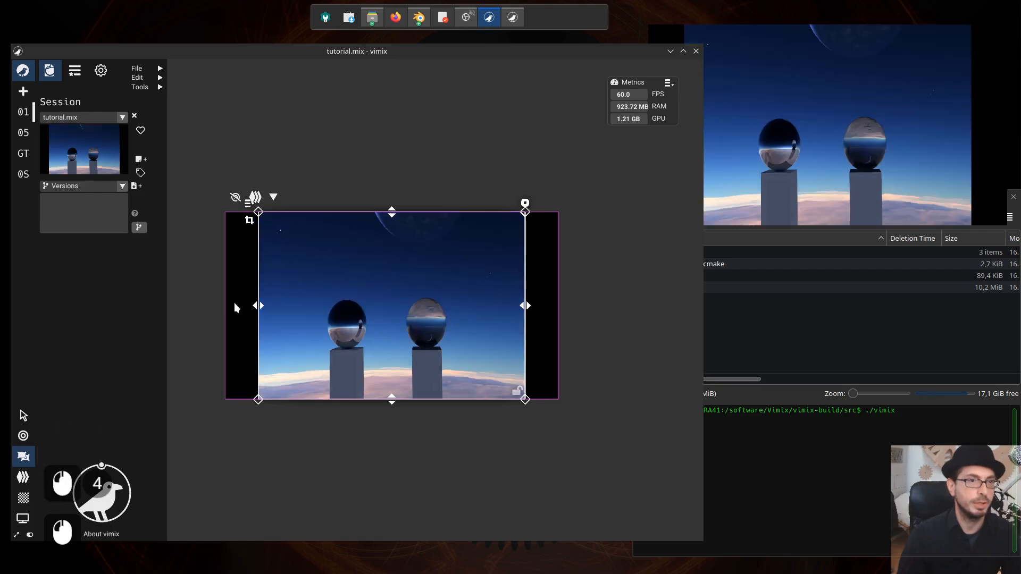
{"action": "left_click", "coordinate": [247, 208]}
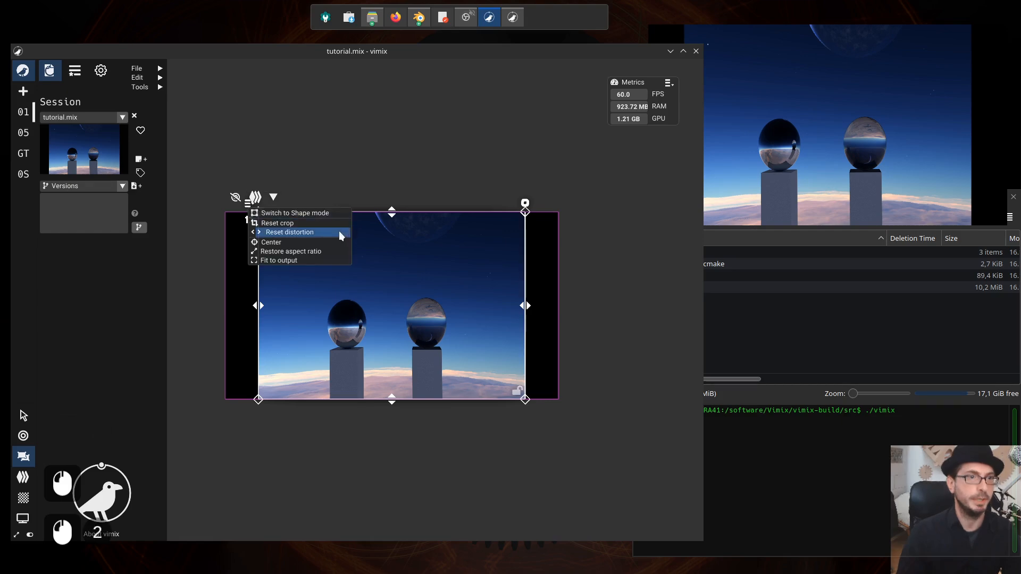
{"action": "left_click", "coordinate": [308, 260]}
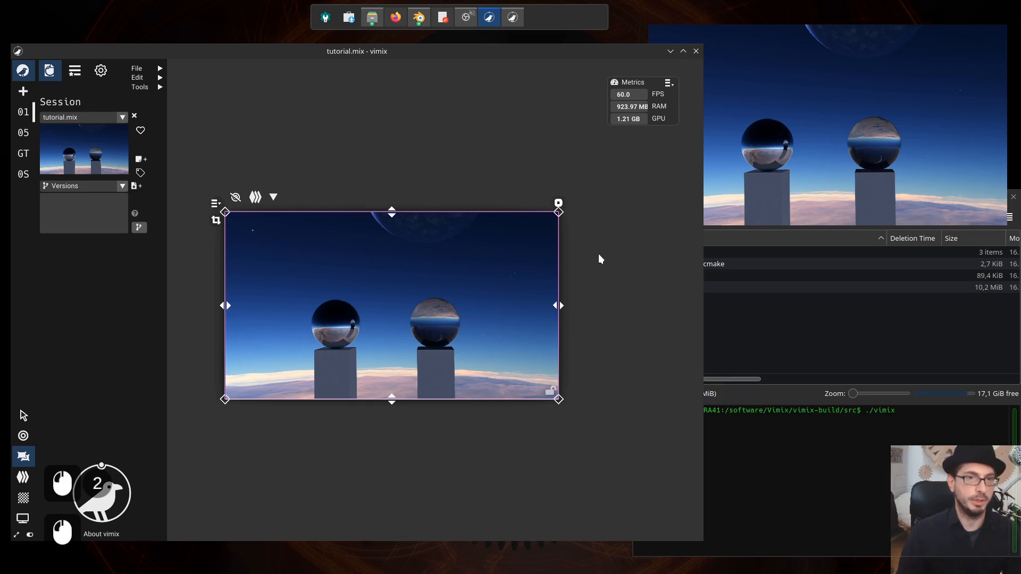
{"action": "left_click", "coordinate": [586, 259]}
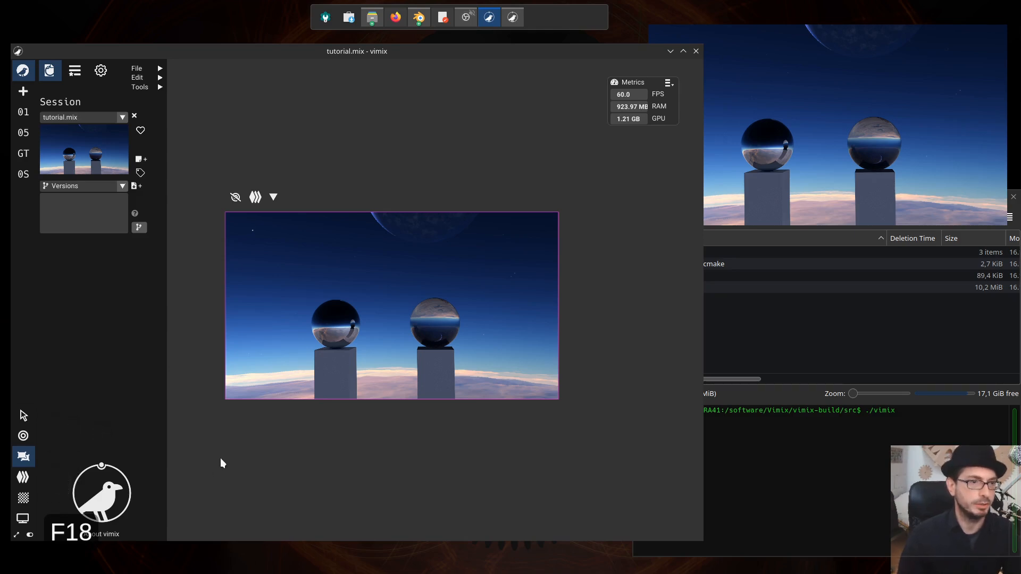
In the Layers view, move the GT source behind 01 and shift both slightly toward the foreground
{"action": "left_click", "coordinate": [25, 479]}
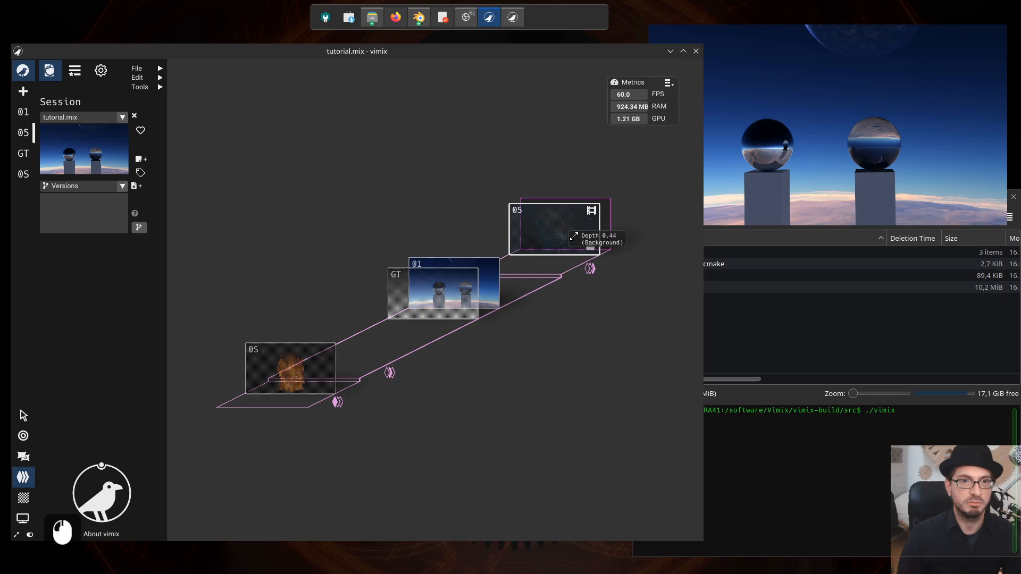
{"action": "left_click_drag", "start_coordinate": [460, 301], "coordinate": [488, 280]}
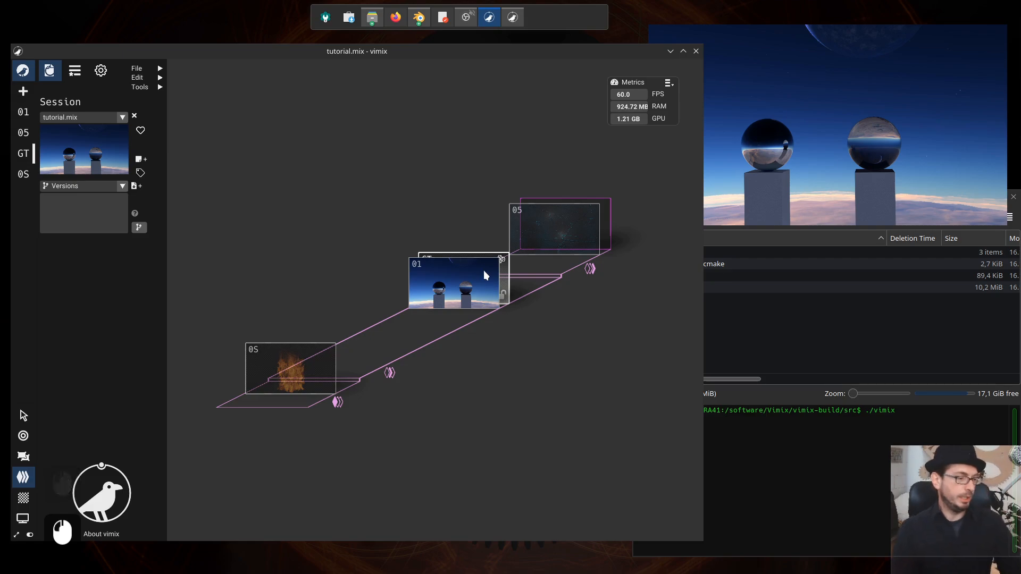
{"action": "key", "text": "F13"}
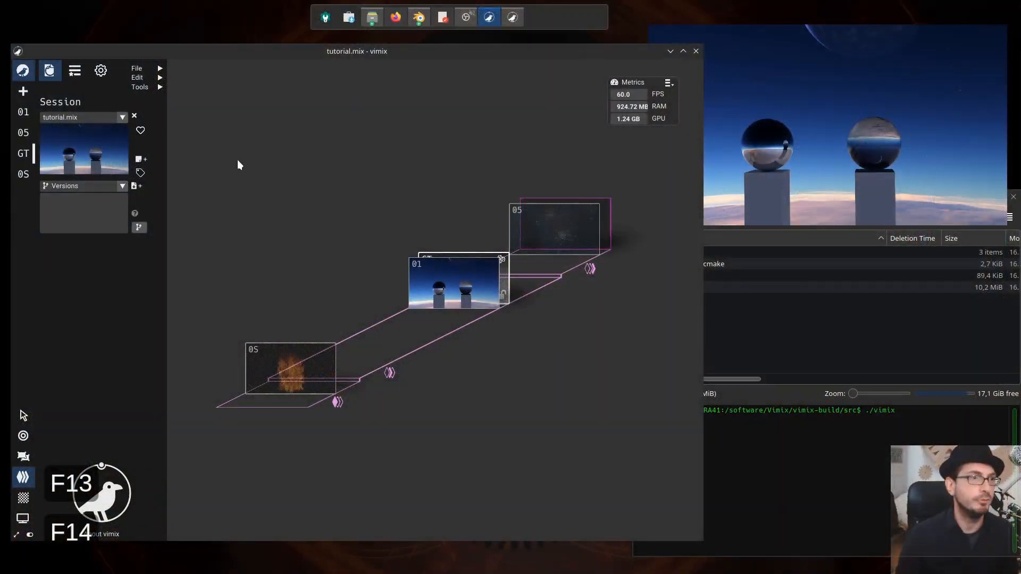
{"action": "mouse_move", "coordinate": [481, 280]}
{"action": "left_mouse_down"}
{"action": "mouse_move", "coordinate": [456, 298]}
{"action": "mouse_move", "coordinate": [484, 287]}
{"action": "left_mouse_up"}
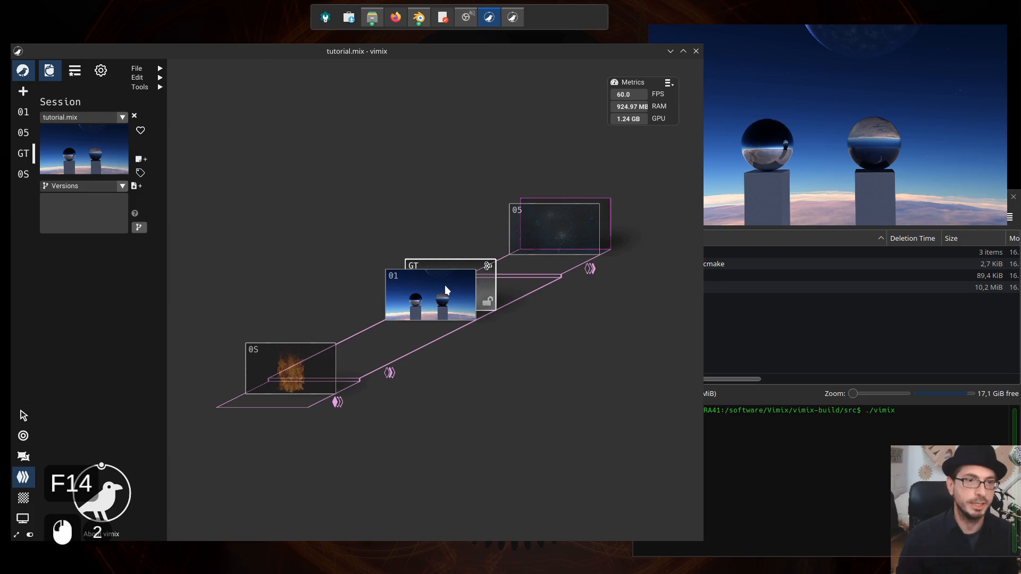
Open the 01 source's properties and set its blending mode to Subtract
{"action": "left_click", "coordinate": [445, 287]}
{"action": "double_click", "coordinate": [412, 290]}
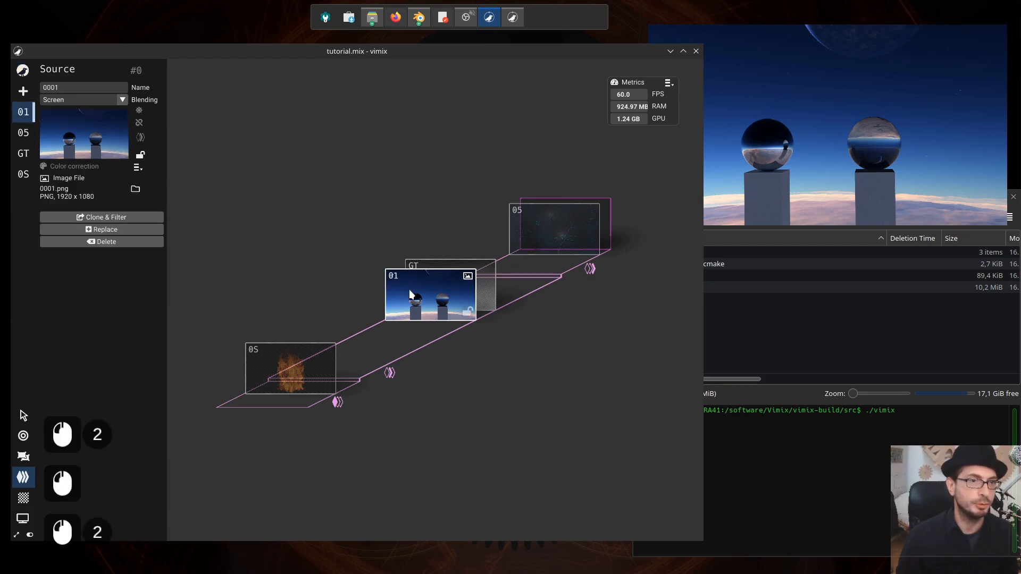
{"action": "double_click", "coordinate": [425, 282]}
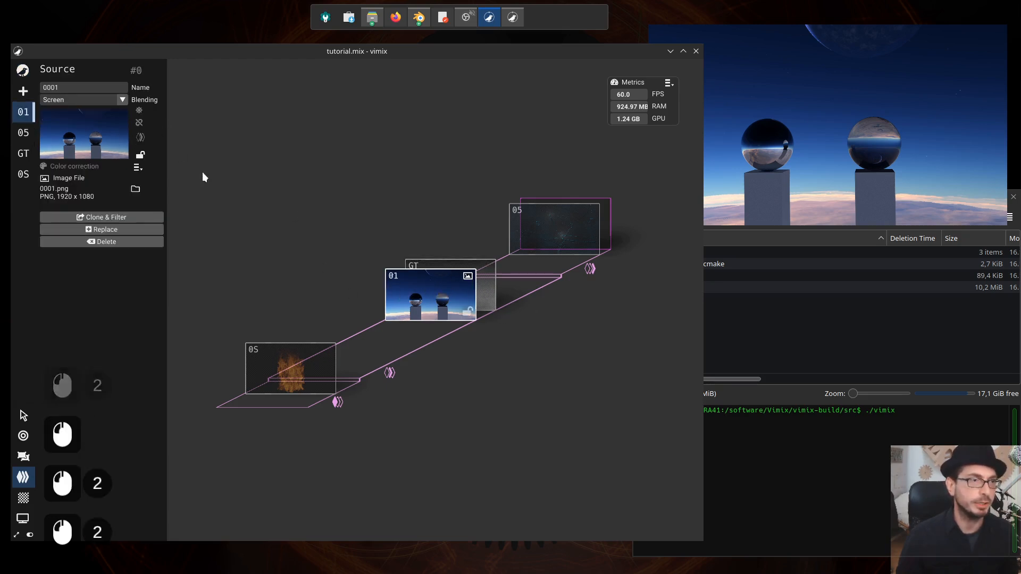
{"action": "left_click", "coordinate": [122, 100]}
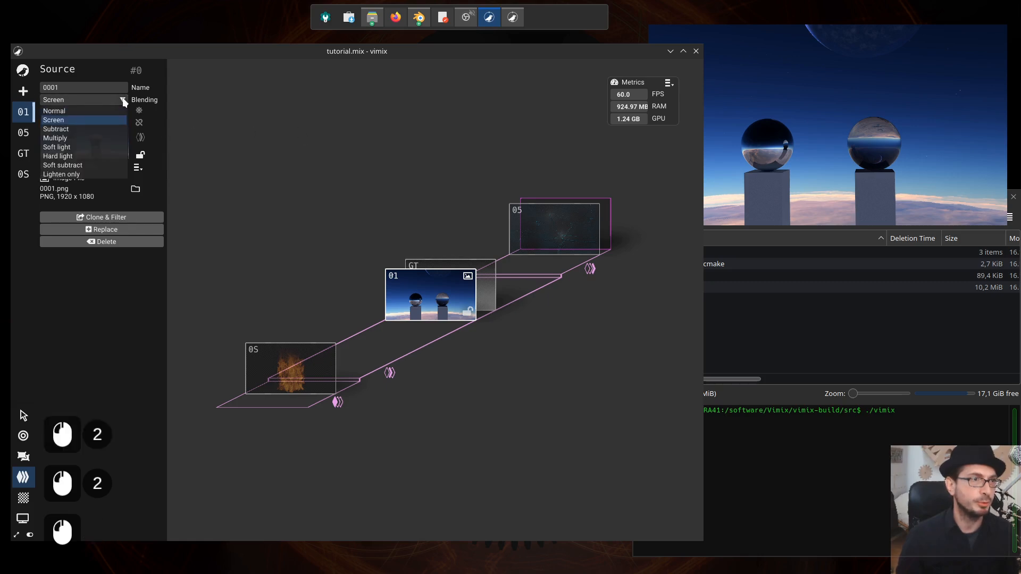
{"action": "left_click", "coordinate": [91, 129]}
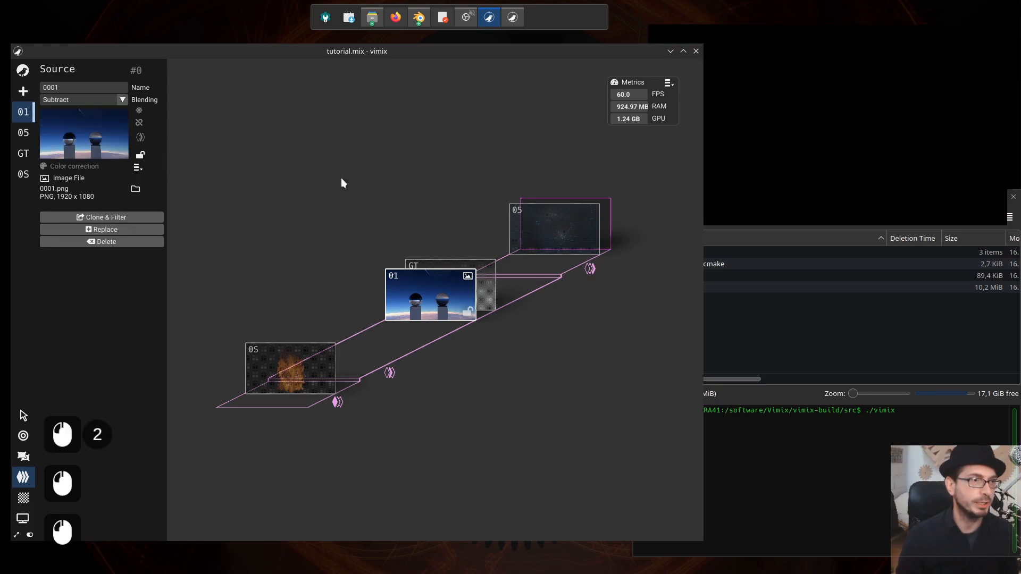
Select the GT source and, in the Mixing view, move it into the circle just above the 01 source
{"action": "left_click", "coordinate": [487, 284]}
{"action": "left_click", "coordinate": [23, 437]}
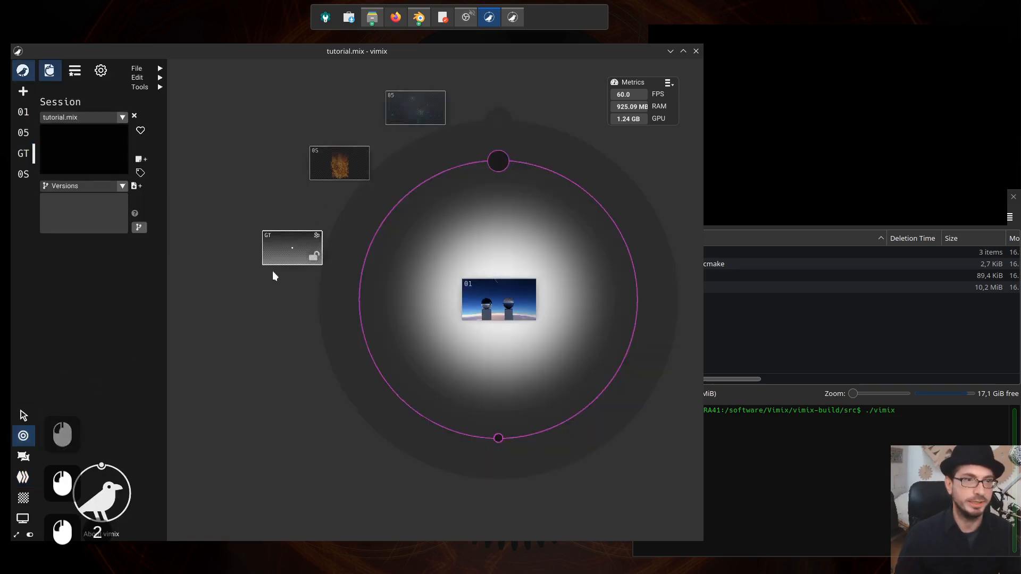
{"action": "left_click_drag", "start_coordinate": [287, 246], "coordinate": [504, 257]}
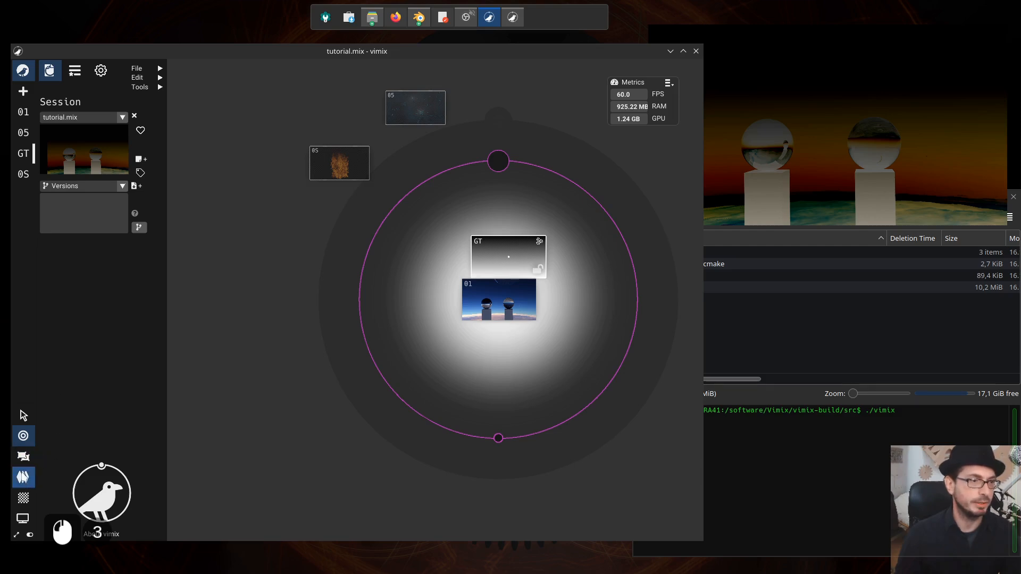
In the Layers view, move the 01 source behind GT and bring the 05 source forward, keeping it behind 01
{"action": "left_click", "coordinate": [23, 477]}
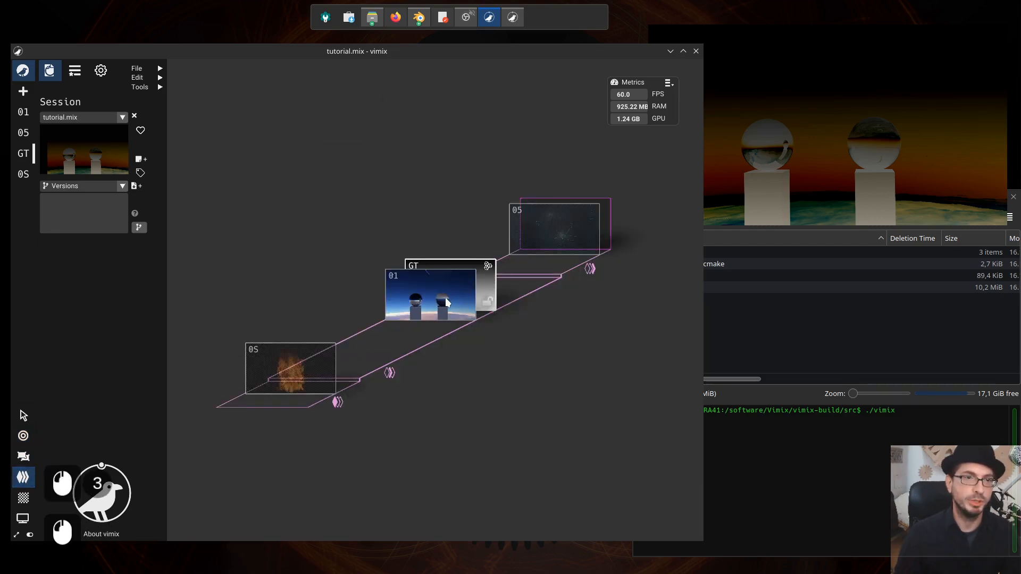
{"action": "left_click", "coordinate": [447, 299]}
{"action": "left_click_drag", "start_coordinate": [448, 299], "coordinate": [500, 274]}
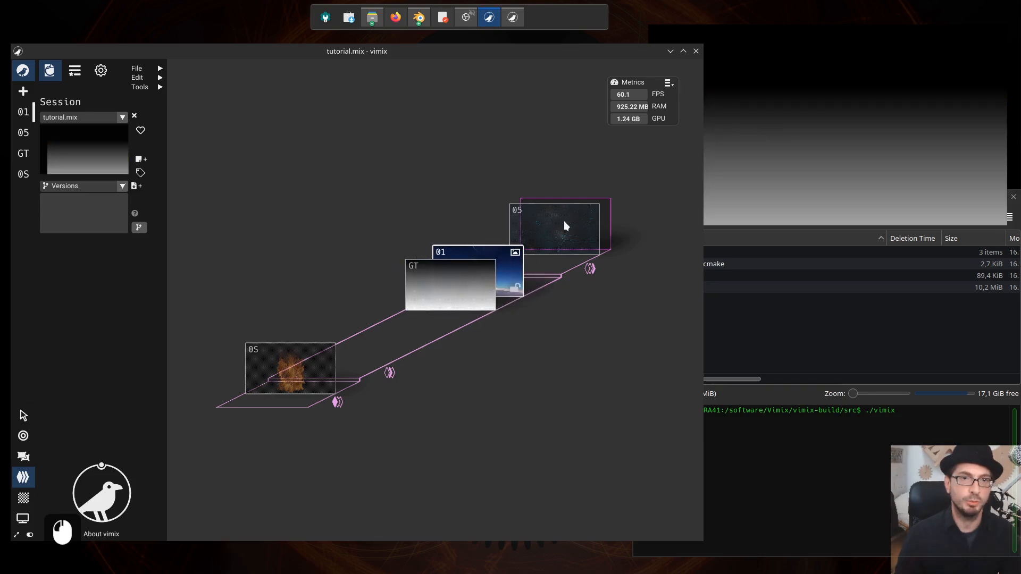
{"action": "left_click", "coordinate": [558, 233]}
{"action": "left_click_drag", "start_coordinate": [570, 229], "coordinate": [551, 239]}
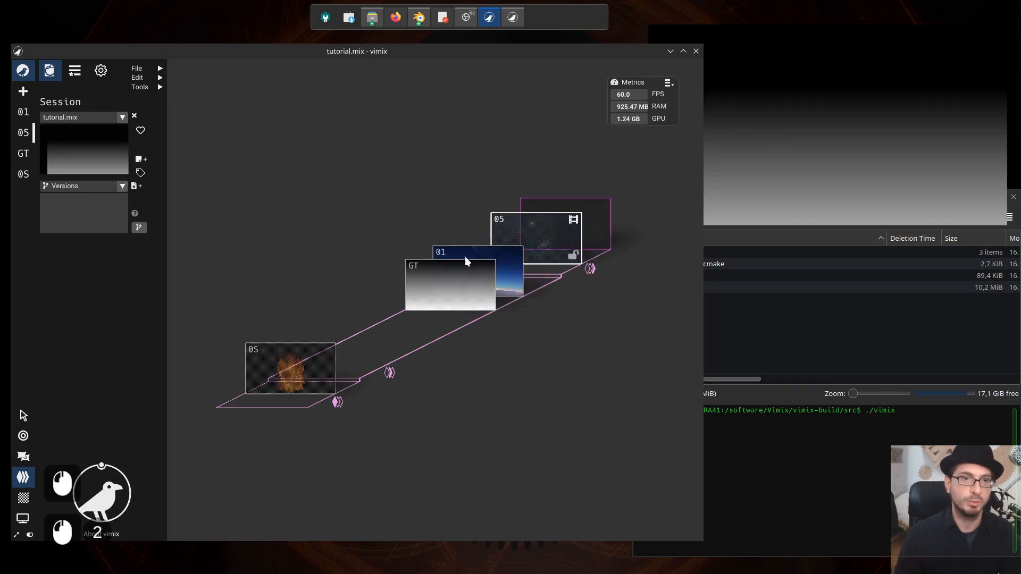
In the Mixing view, bring the 05 source near the centre at about 0.96 alpha and move GT outside the circle
{"action": "left_click", "coordinate": [23, 436]}
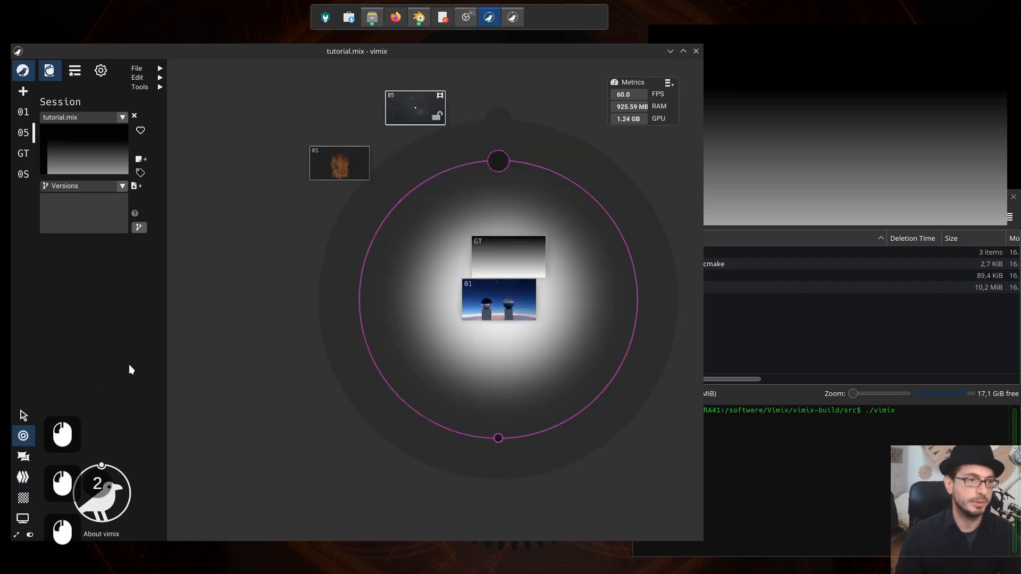
{"action": "left_click_drag", "start_coordinate": [419, 116], "coordinate": [467, 288]}
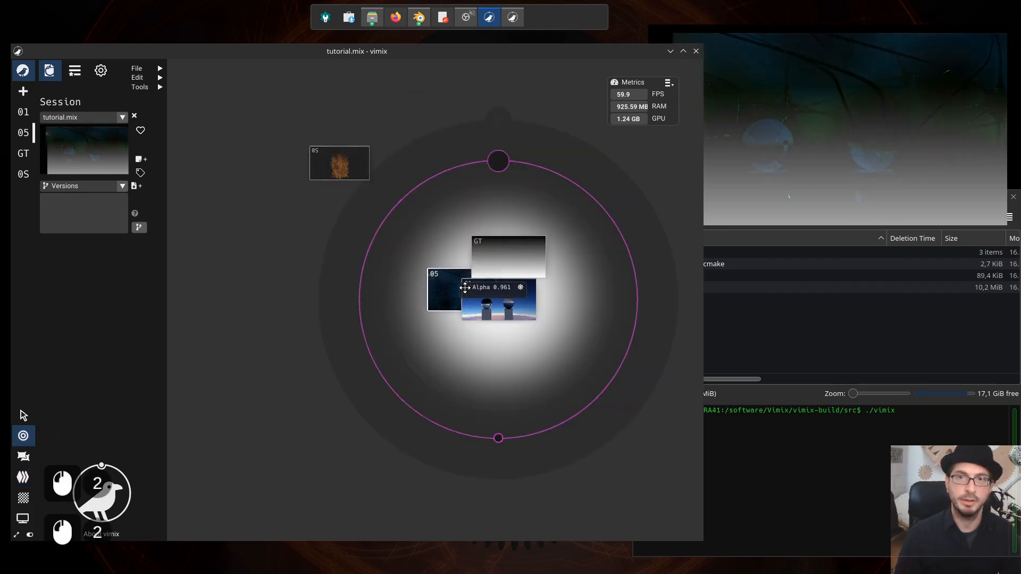
{"action": "left_click_drag", "start_coordinate": [500, 250], "coordinate": [413, 121]}
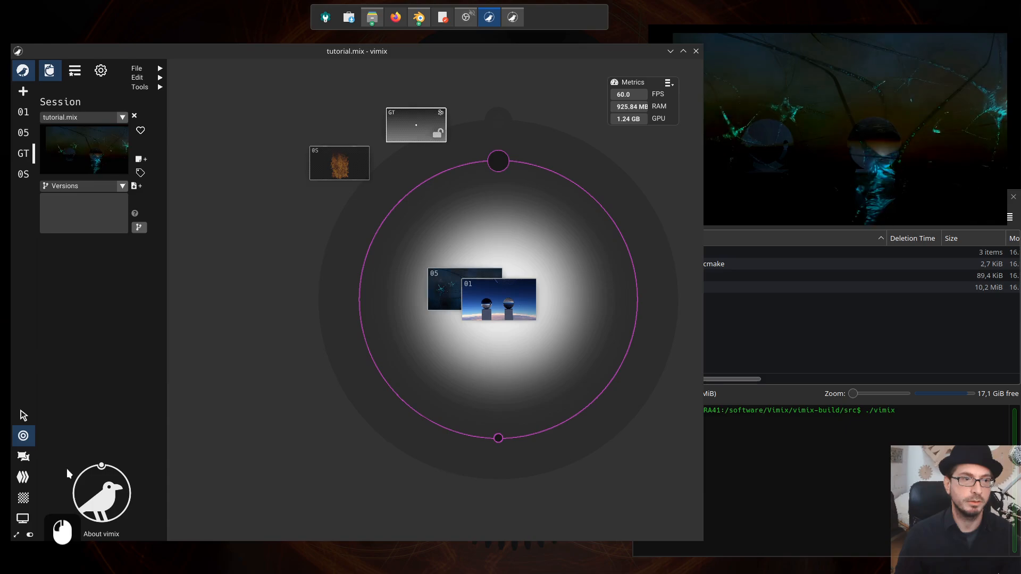
{"action": "key", "text": "F14"}
{"action": "key", "text": "F13"}
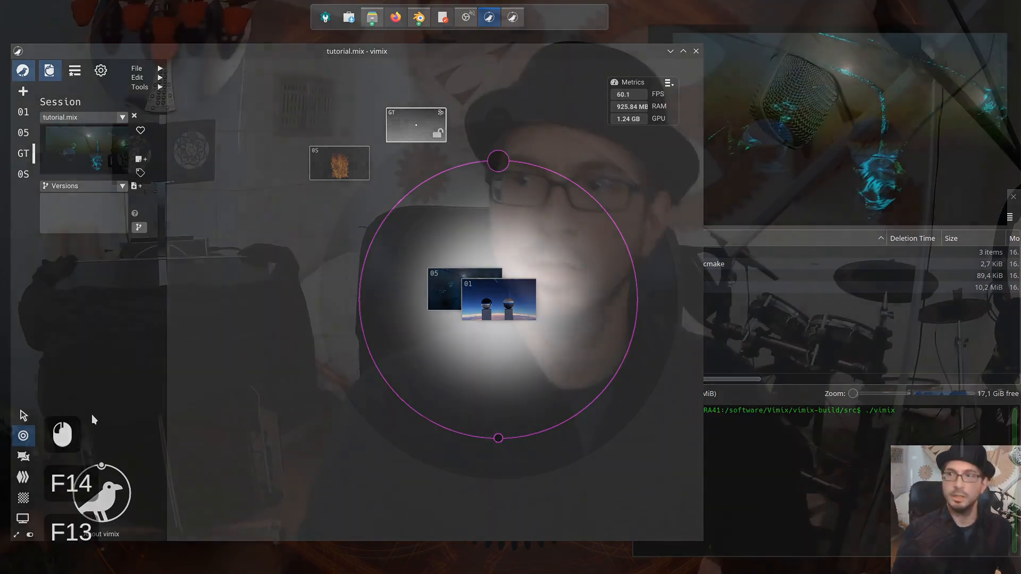